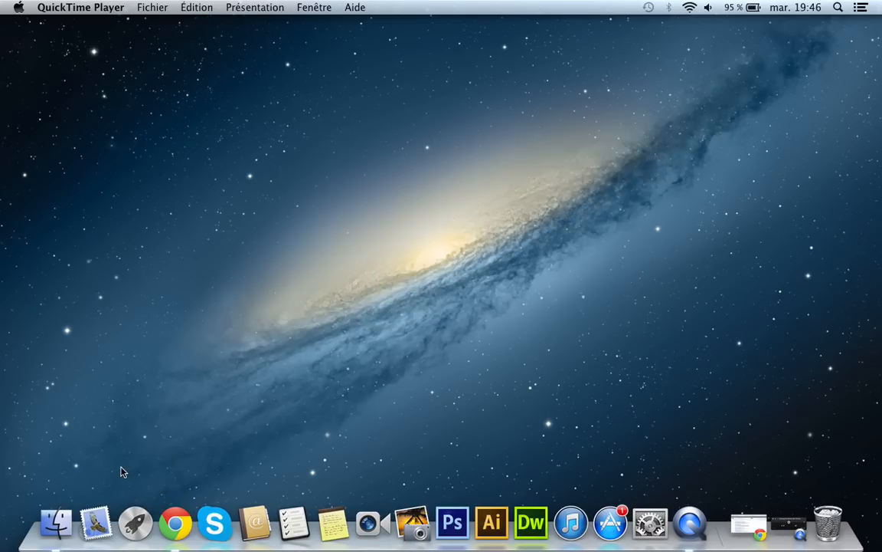
Step: Open VirtualBox, dismiss its update notice, and start the WinXP virtual machine, closing the Windows XP tour notification
{"action": "key", "text": "F4"}
{"action": "left_click", "coordinate": [325, 246]}
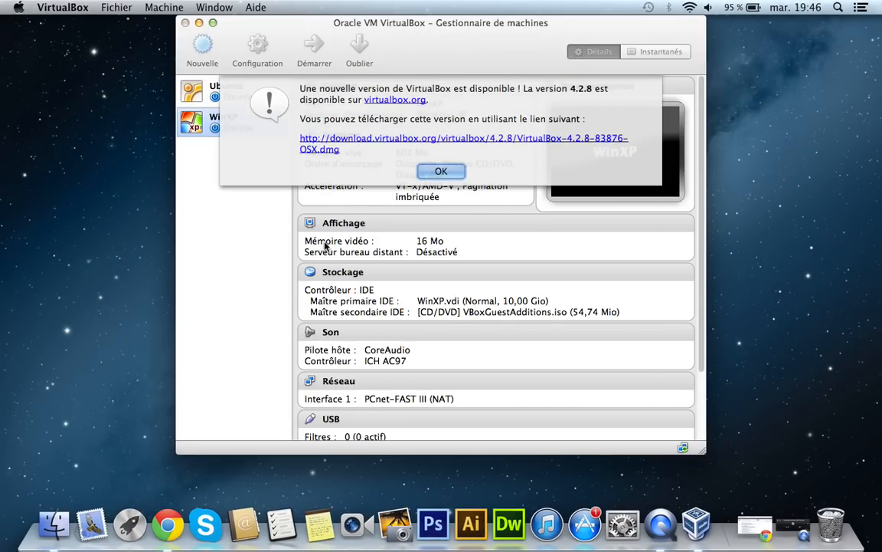
{"action": "key", "text": "Return"}
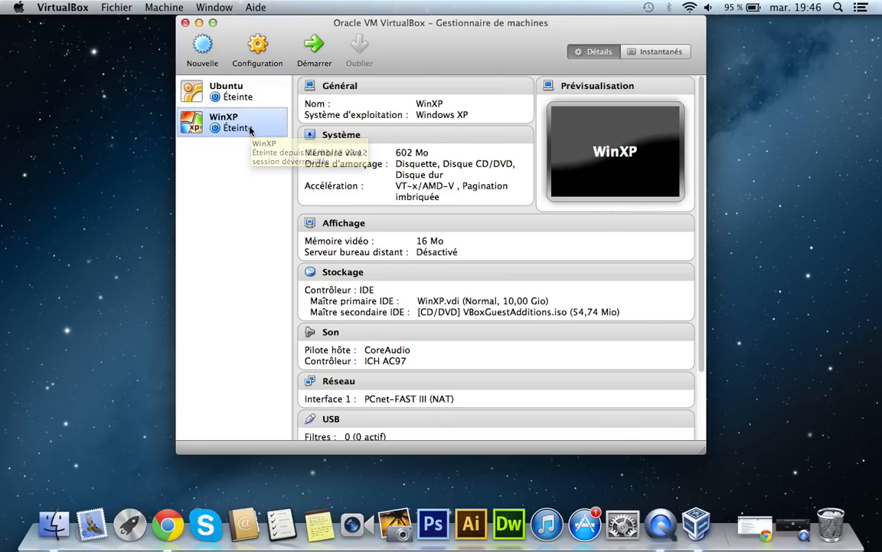
{"action": "left_click", "coordinate": [315, 42]}
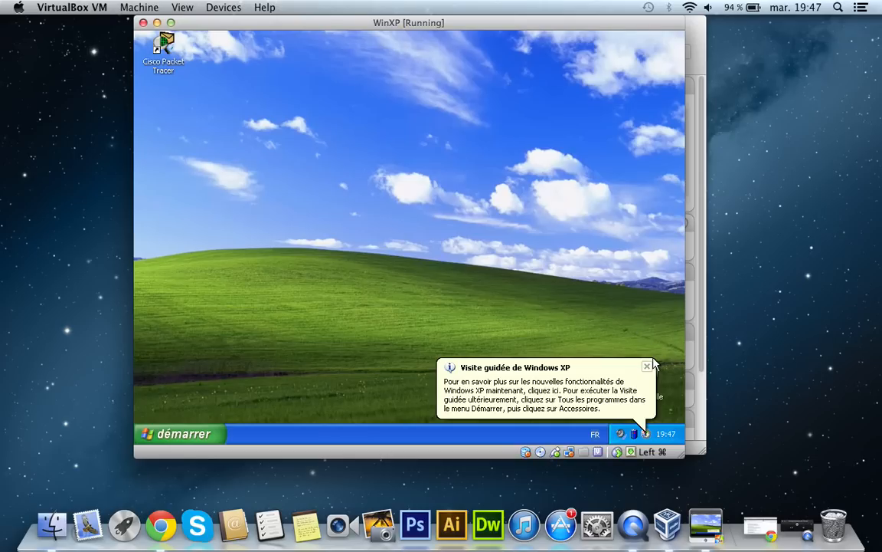
{"action": "left_click", "coordinate": [648, 367]}
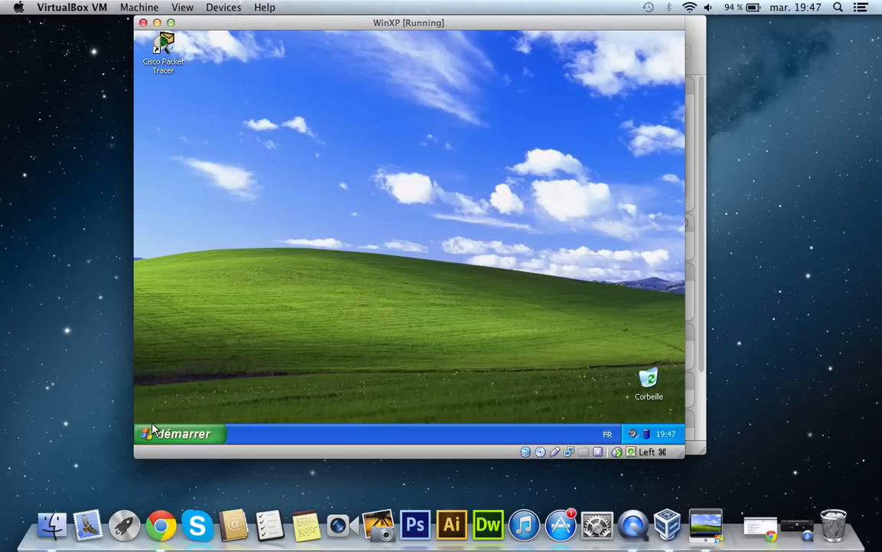
{"action": "left_click", "coordinate": [164, 48]}
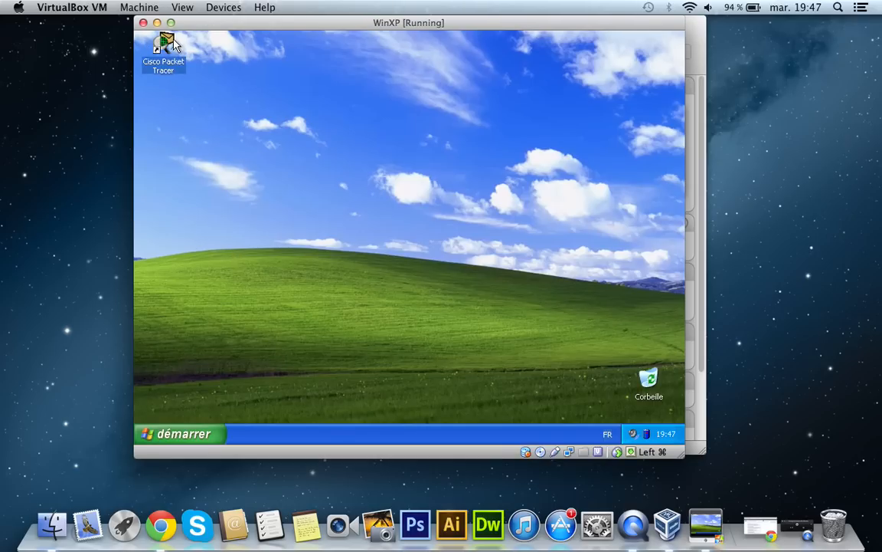
{"action": "left_click", "coordinate": [276, 141]}
{"action": "left_click", "coordinate": [164, 37]}
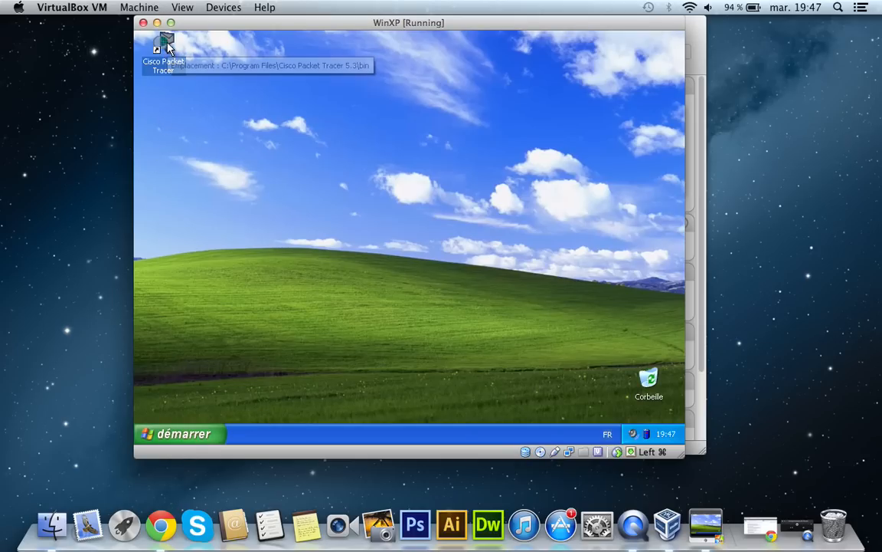
{"action": "left_click", "coordinate": [183, 435]}
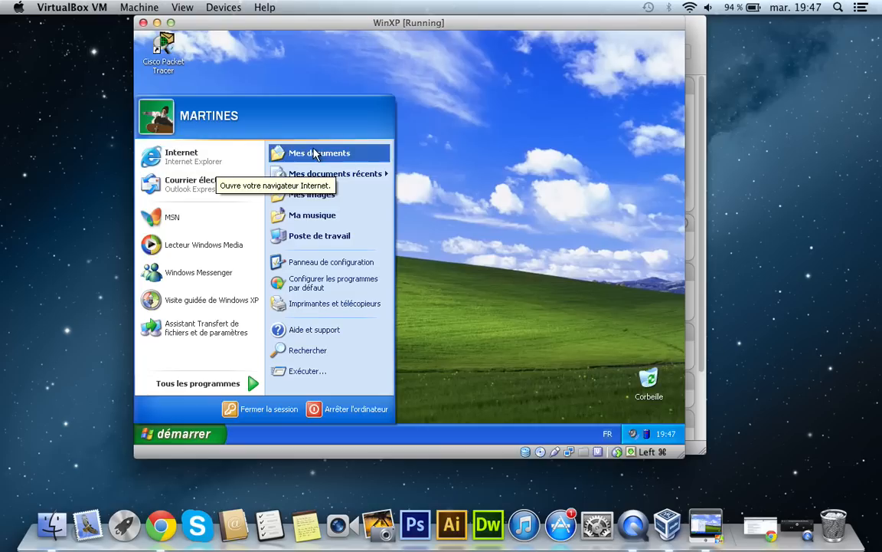
{"action": "left_click", "coordinate": [447, 151]}
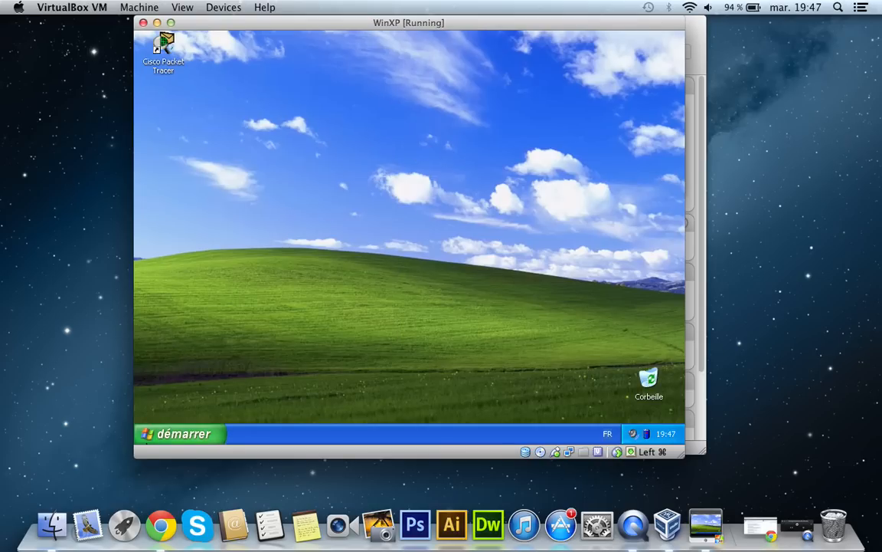
{"action": "left_click", "coordinate": [182, 434]}
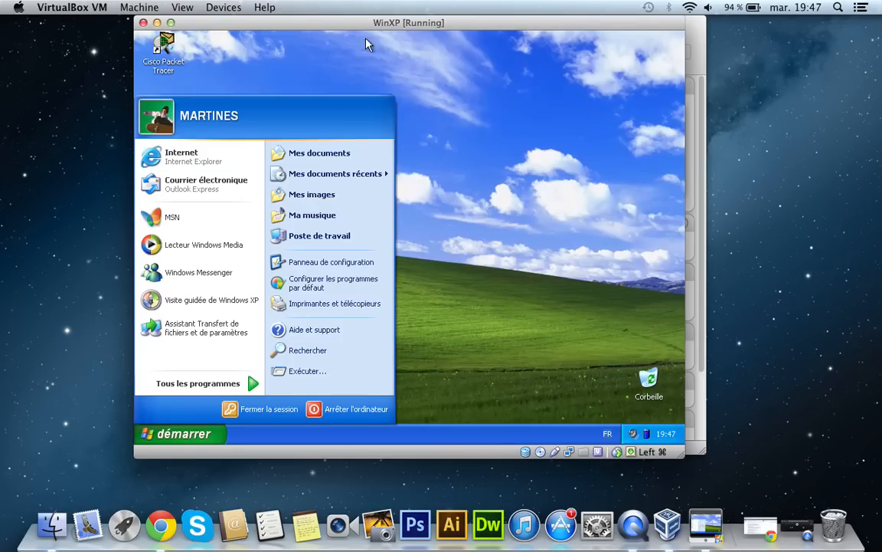
{"action": "left_click", "coordinate": [381, 55]}
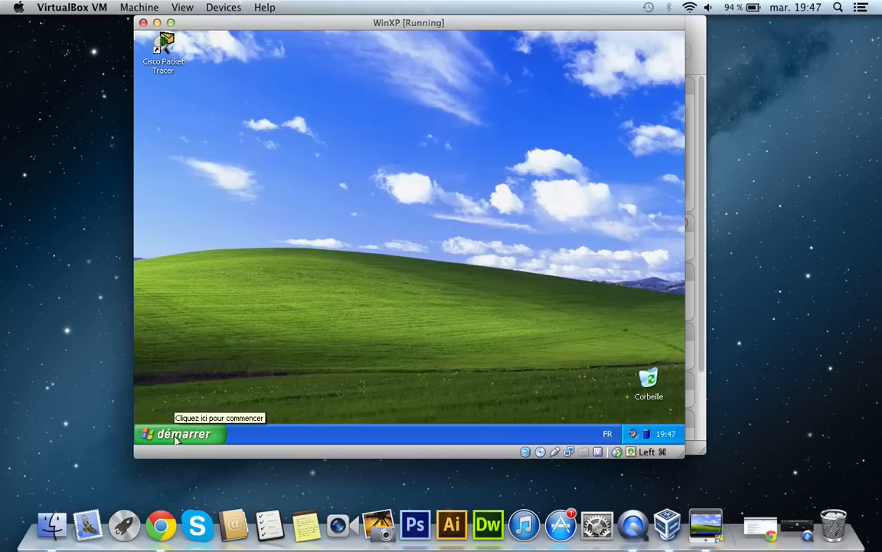
Step: Enlarge the WinXP virtual machine window and open Panneau de configuration by way of Poste de travail
{"action": "left_click", "coordinate": [171, 22]}
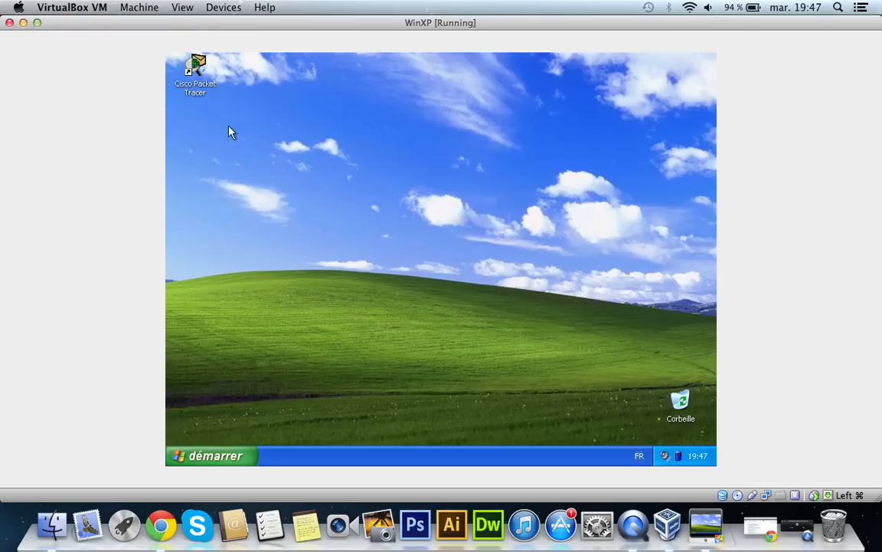
{"action": "left_click", "coordinate": [204, 456]}
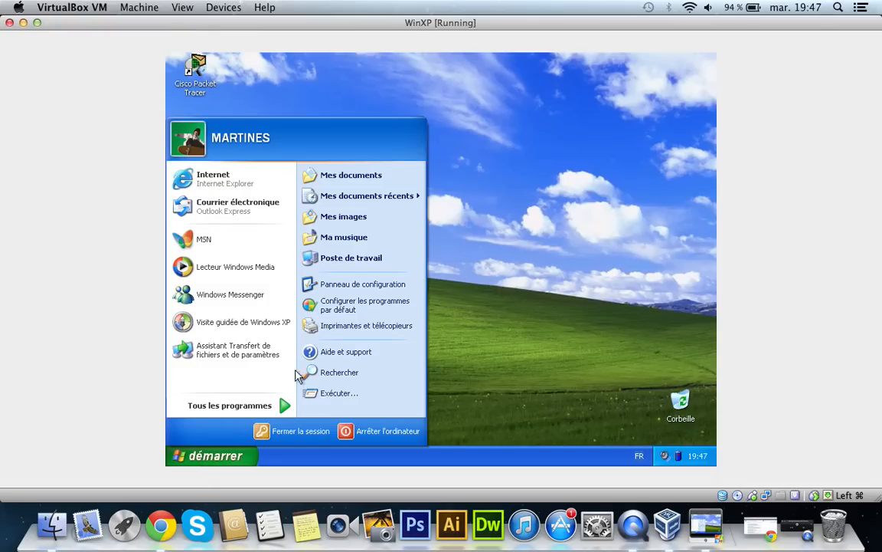
{"action": "left_click", "coordinate": [366, 257]}
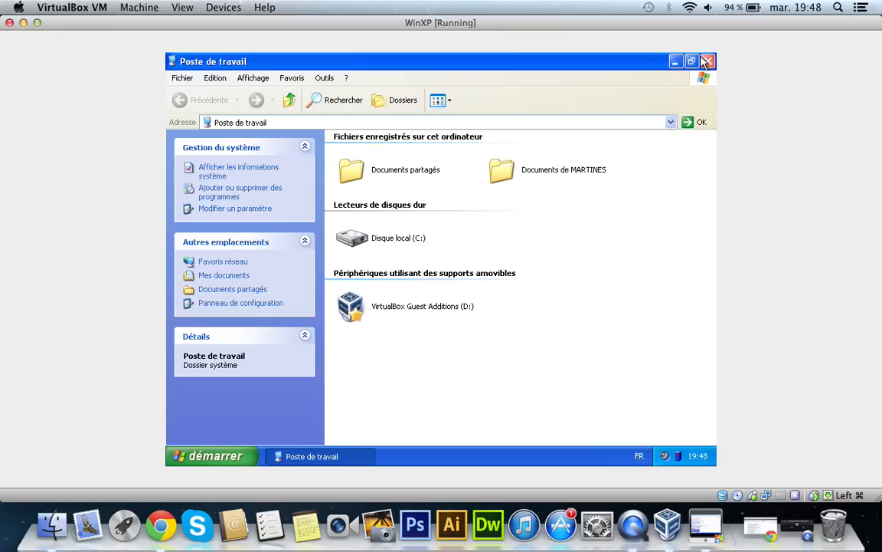
{"action": "left_click", "coordinate": [224, 303]}
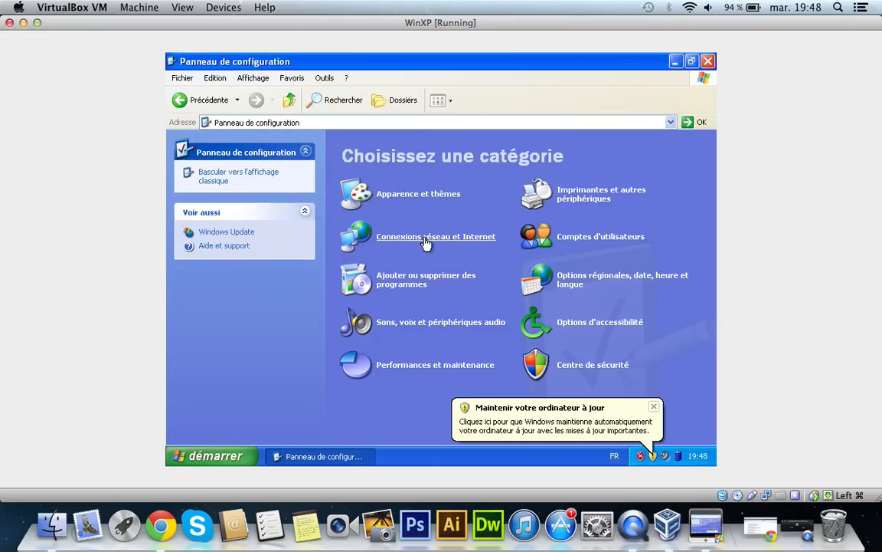
Step: Switch Panneau de configuration to the classic view and dismiss the update and antivirus notifications
{"action": "left_click", "coordinate": [426, 237]}
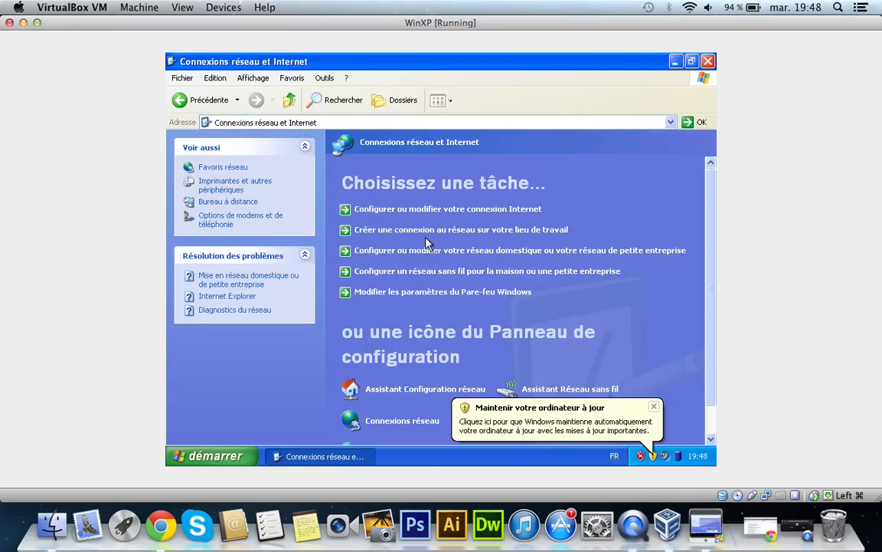
{"action": "left_click", "coordinate": [184, 100]}
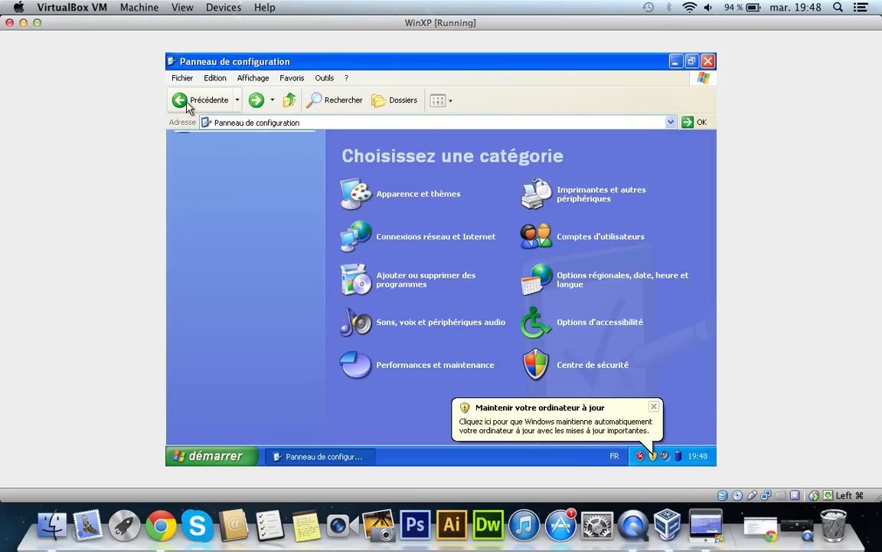
{"action": "left_click", "coordinate": [653, 406]}
{"action": "left_click", "coordinate": [216, 181]}
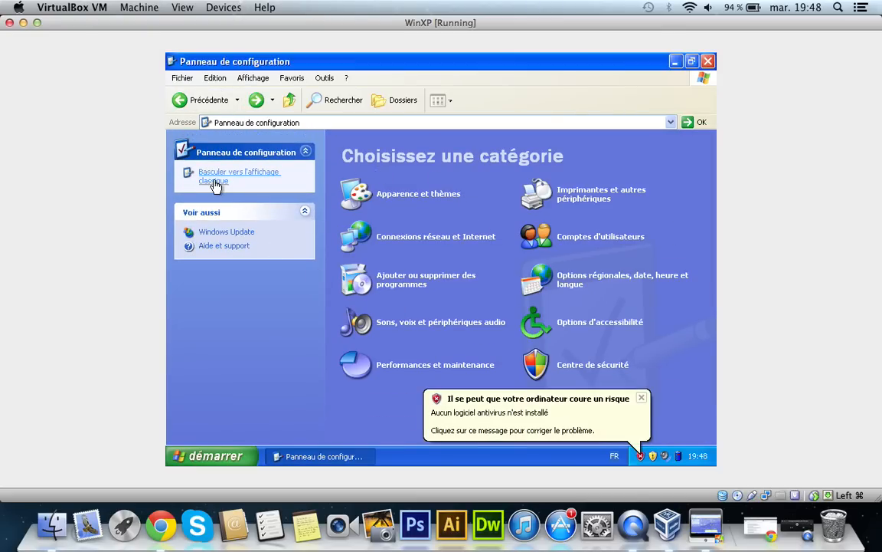
{"action": "left_click", "coordinate": [641, 398]}
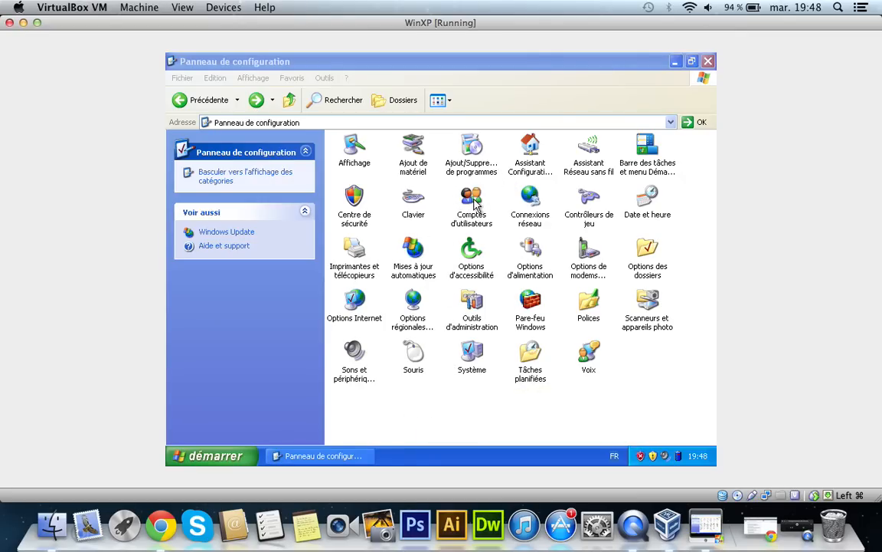
Step: Open the Protocole Internet (TCP/IP) properties of Connexion au réseau local in Connexions réseau
{"action": "left_click", "coordinate": [473, 201]}
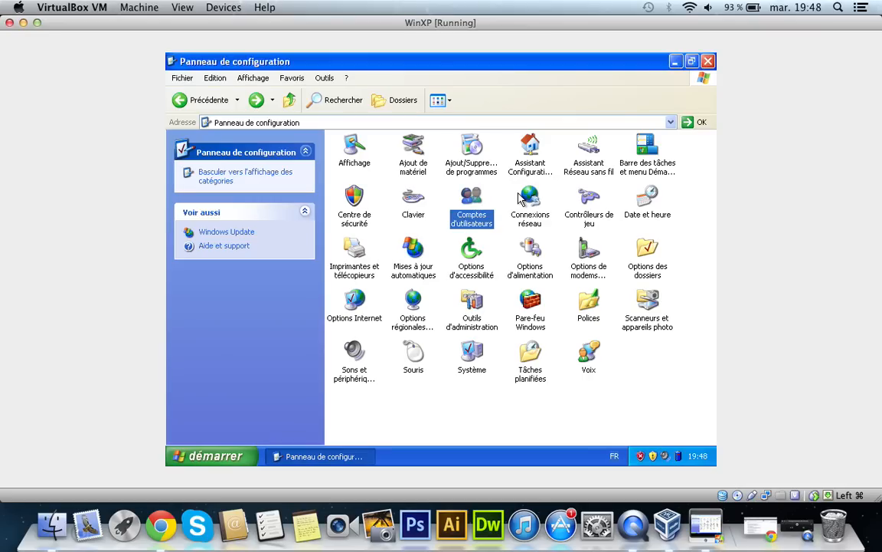
{"action": "double_click", "coordinate": [533, 201]}
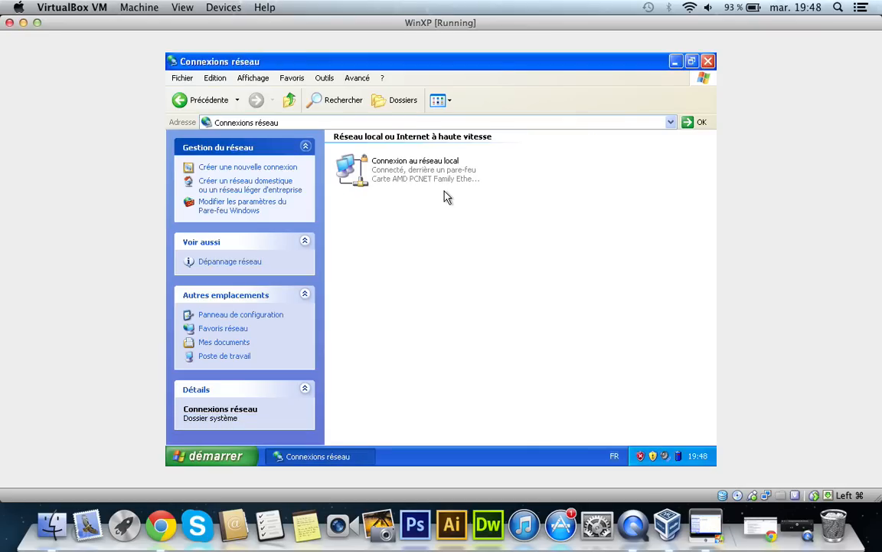
{"action": "left_click", "coordinate": [403, 172]}
{"action": "right_click", "coordinate": [404, 172]}
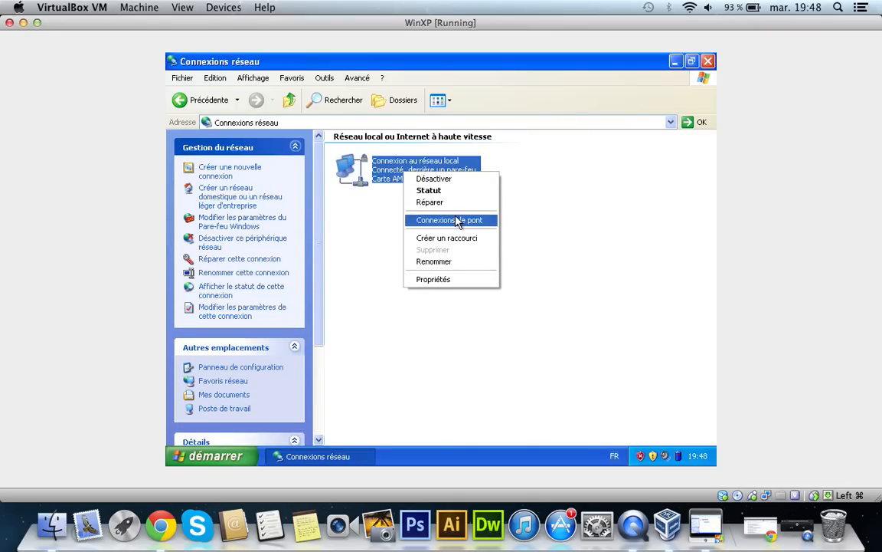
{"action": "left_click", "coordinate": [465, 280]}
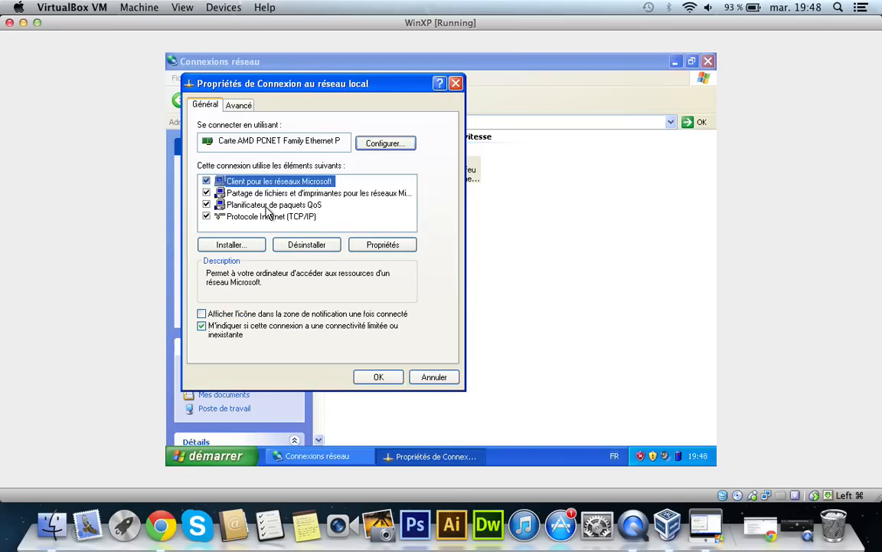
{"action": "left_click", "coordinate": [265, 216]}
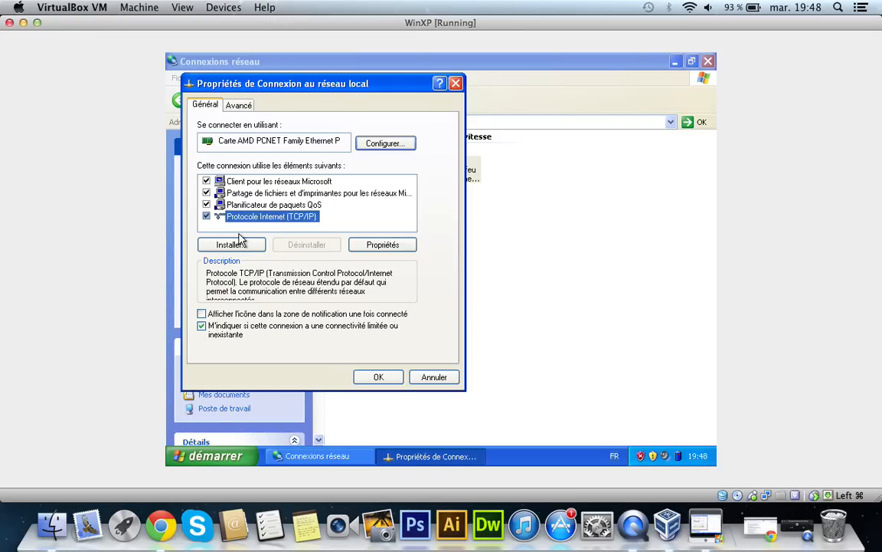
{"action": "left_click", "coordinate": [375, 246]}
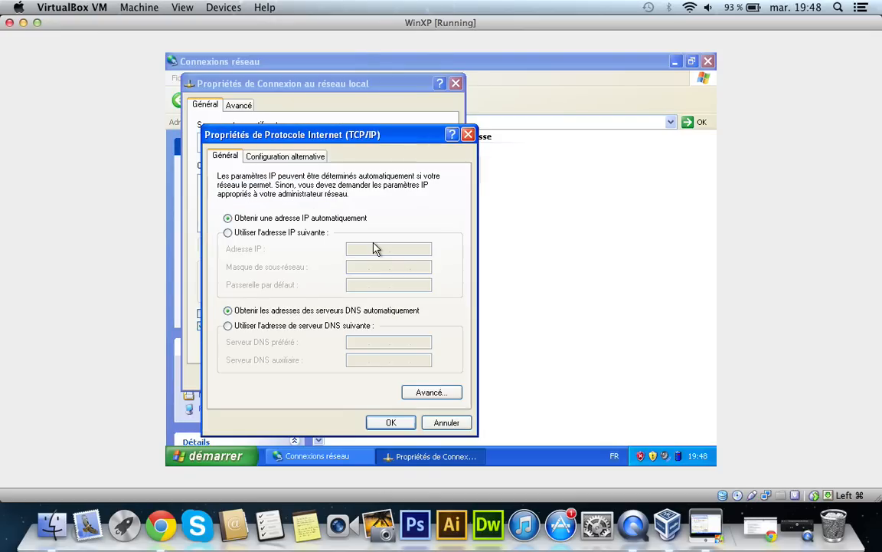
Step: Compare the manual and automatic IP options, choose Obtenir une adresse IP automatiquement, and confirm and close the connection's properties
{"action": "left_click", "coordinate": [244, 233]}
{"action": "left_click", "coordinate": [365, 247]}
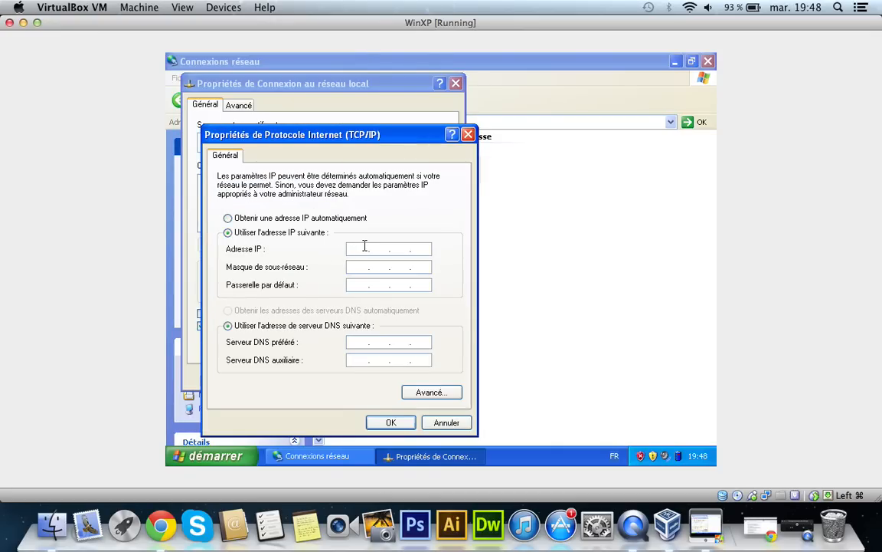
{"action": "left_click", "coordinate": [265, 219]}
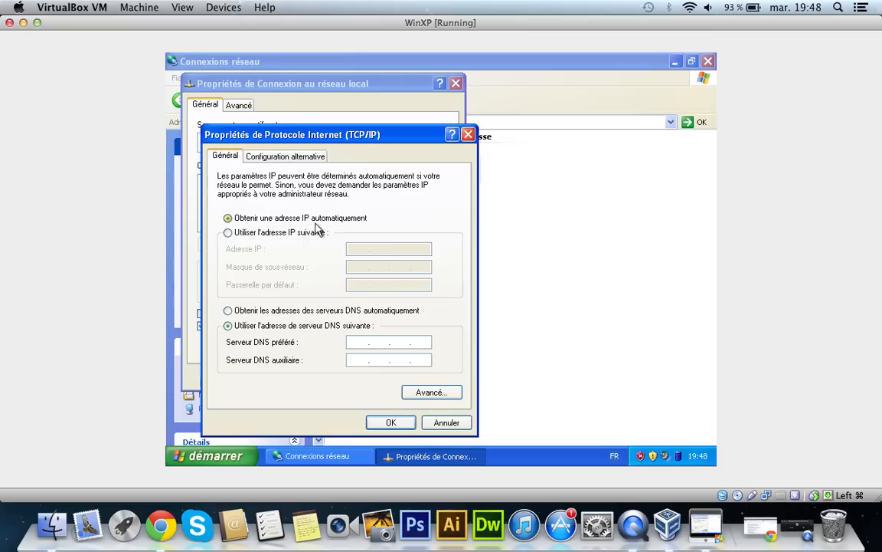
{"action": "left_click", "coordinate": [260, 232]}
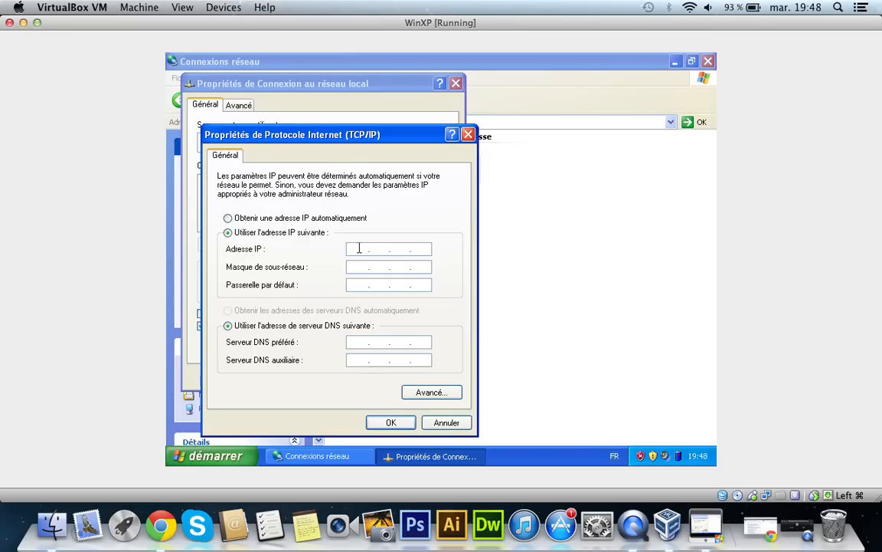
{"action": "left_click", "coordinate": [274, 221]}
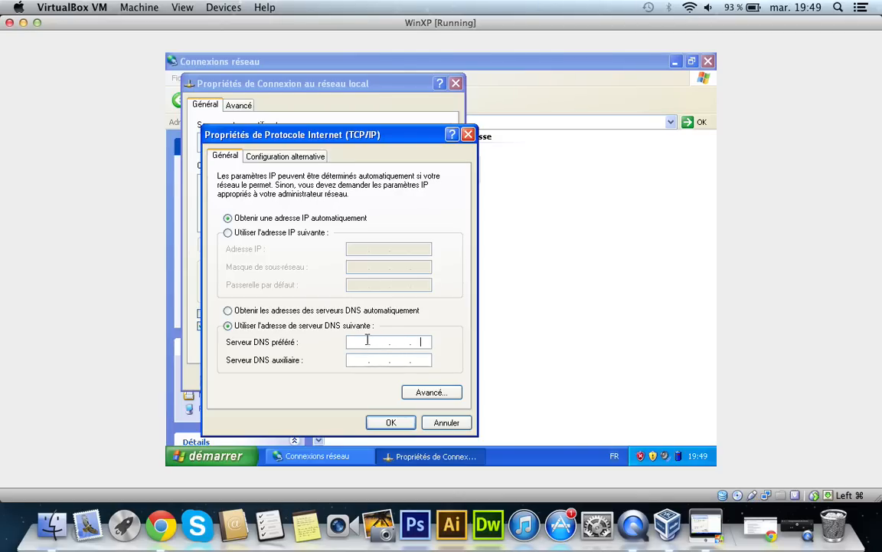
{"action": "left_click", "coordinate": [356, 341]}
{"action": "left_click", "coordinate": [391, 423]}
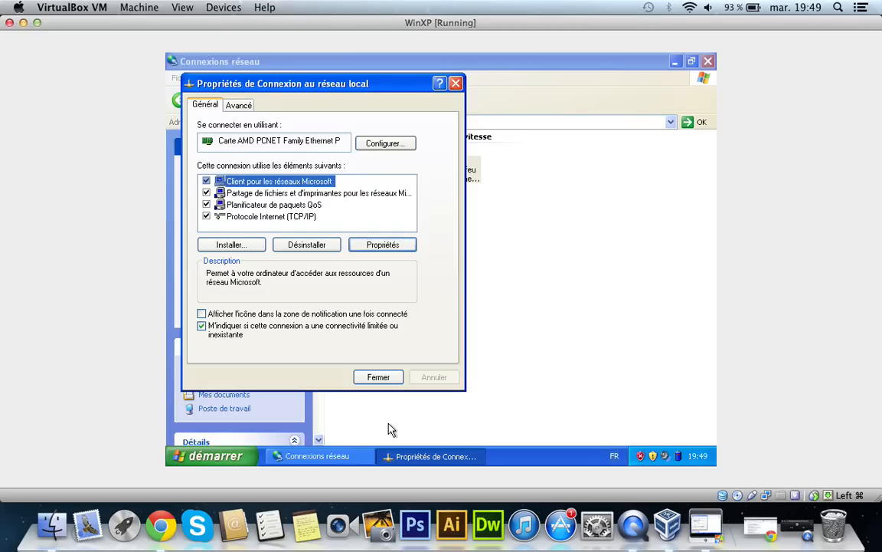
{"action": "left_click", "coordinate": [375, 378]}
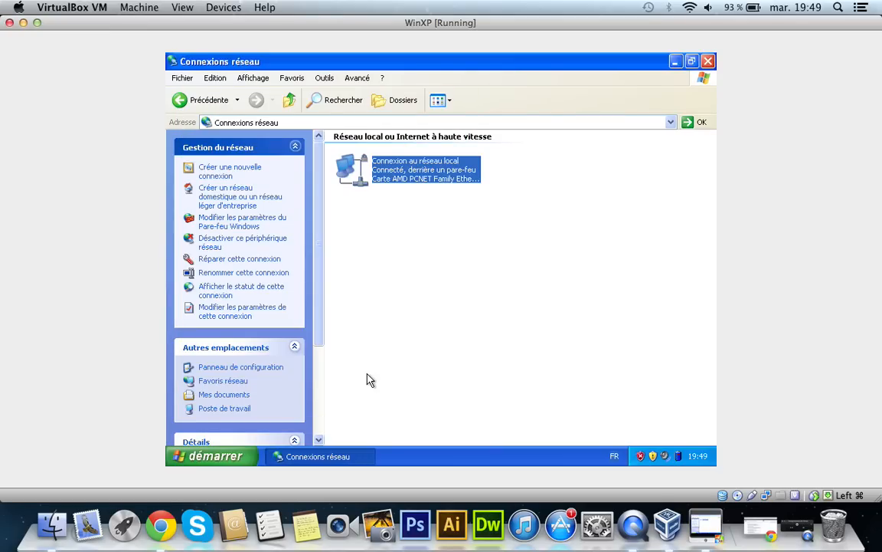
Step: View the Assistant Réseau sans fil from Panneau de configuration, cancel it, and close the configuration window
{"action": "left_click", "coordinate": [214, 96]}
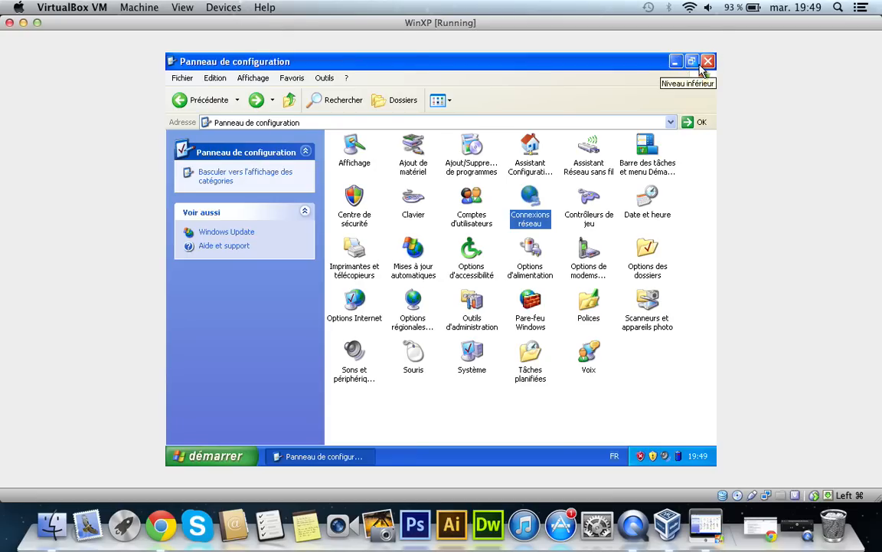
{"action": "left_click", "coordinate": [594, 146]}
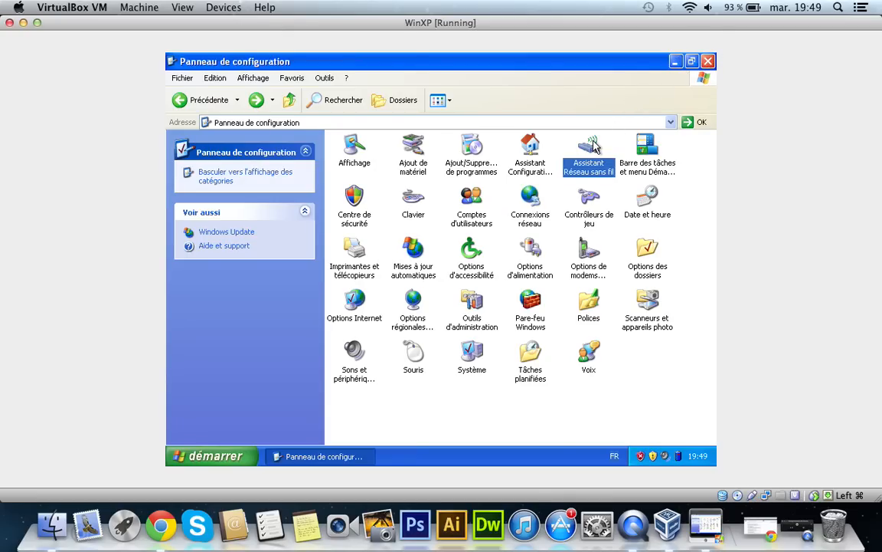
{"action": "double_click", "coordinate": [590, 163]}
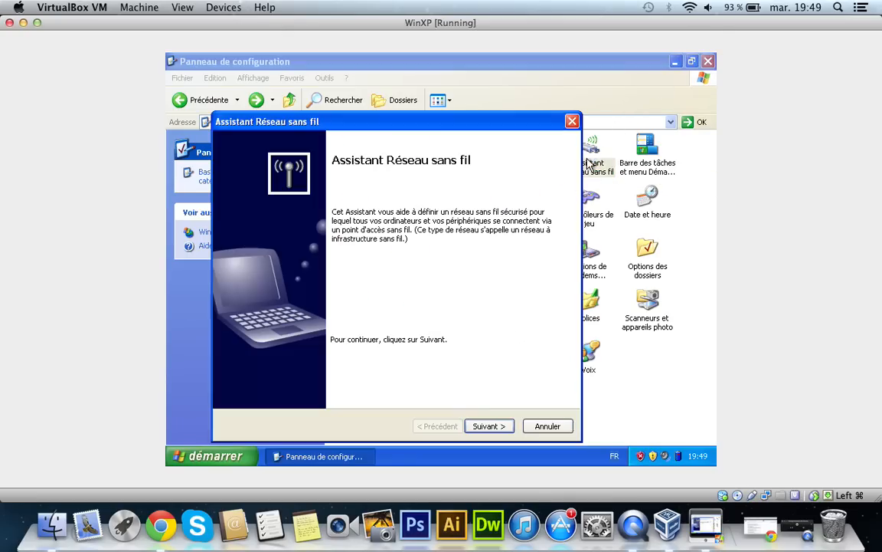
{"action": "left_click", "coordinate": [548, 433]}
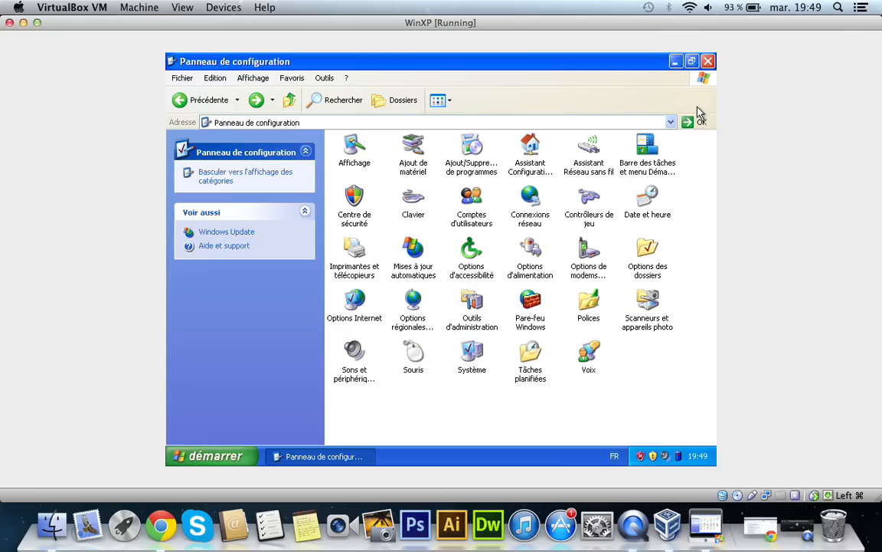
{"action": "left_click", "coordinate": [708, 62]}
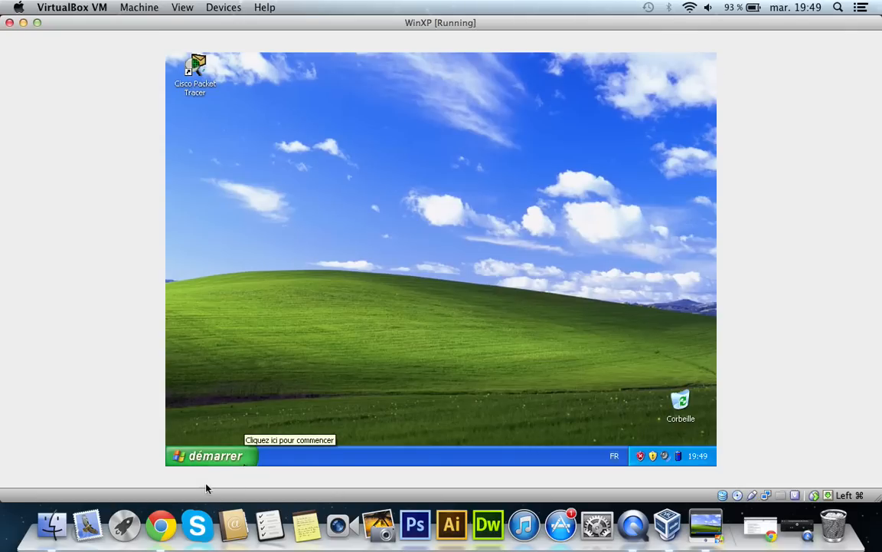
Step: Start HyperTerminal from the Communications accessories and accept it as the default Telnet program
{"action": "left_click", "coordinate": [190, 458]}
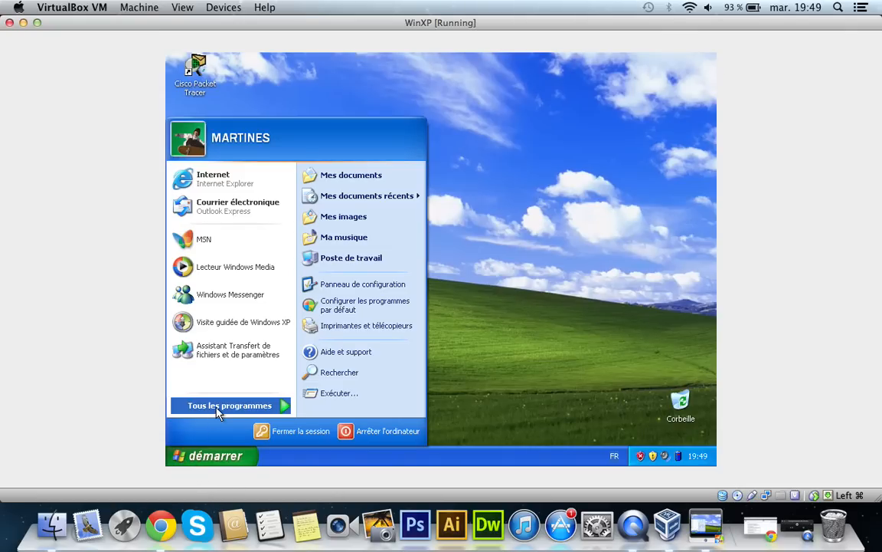
{"action": "mouse_move", "coordinate": [246, 409]}
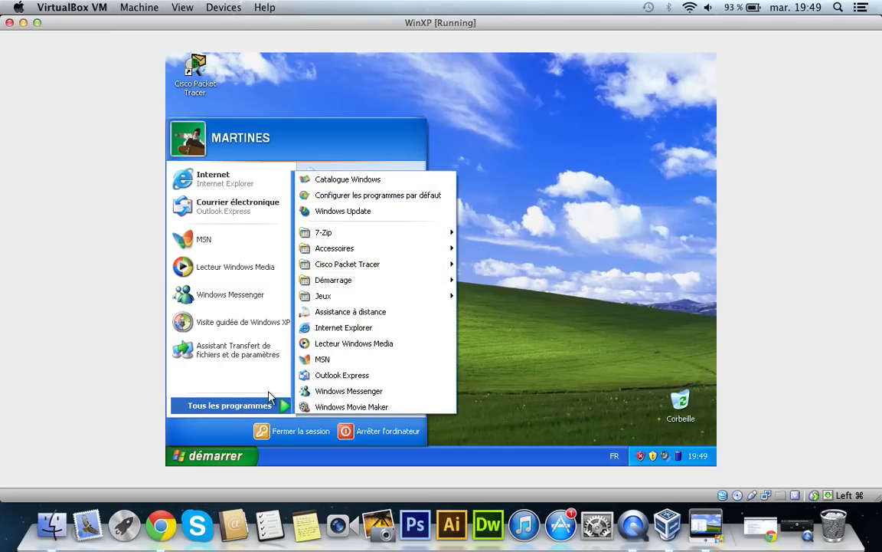
{"action": "mouse_move", "coordinate": [387, 250]}
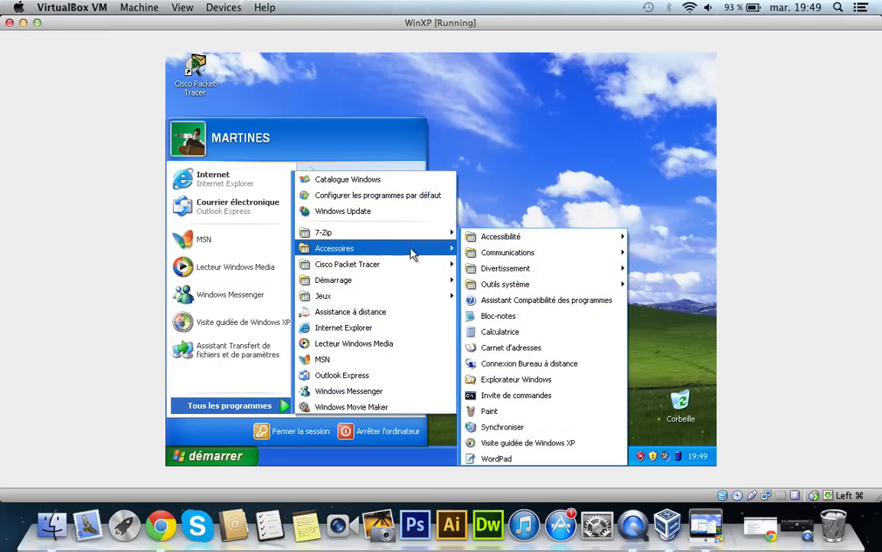
{"action": "mouse_move", "coordinate": [529, 257]}
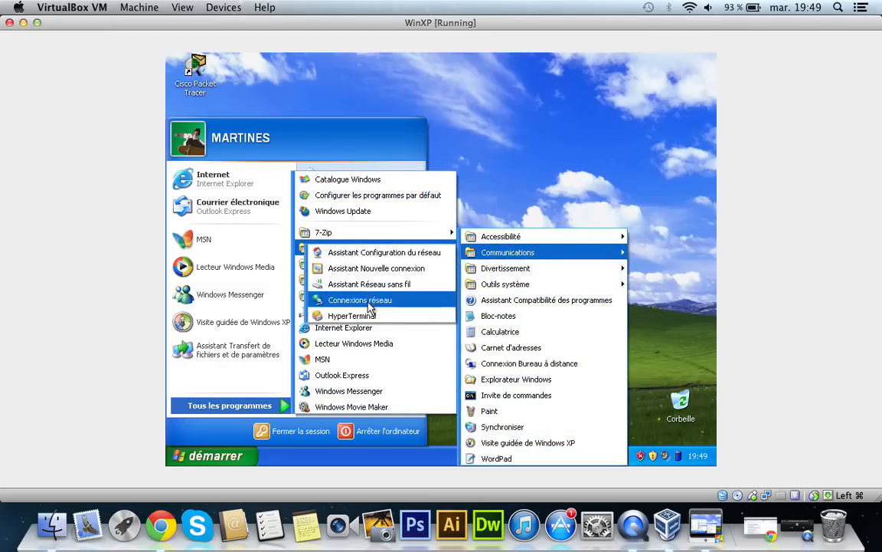
{"action": "left_click", "coordinate": [364, 317]}
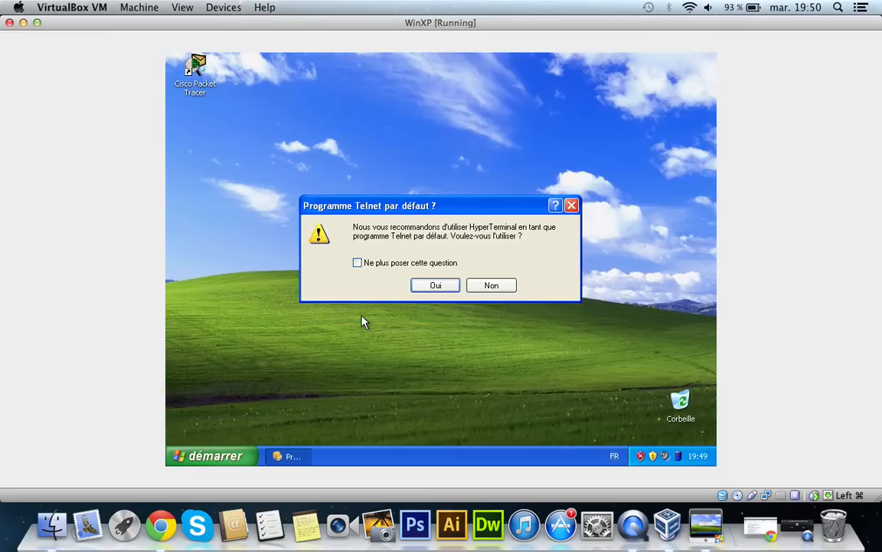
{"action": "left_click", "coordinate": [431, 286]}
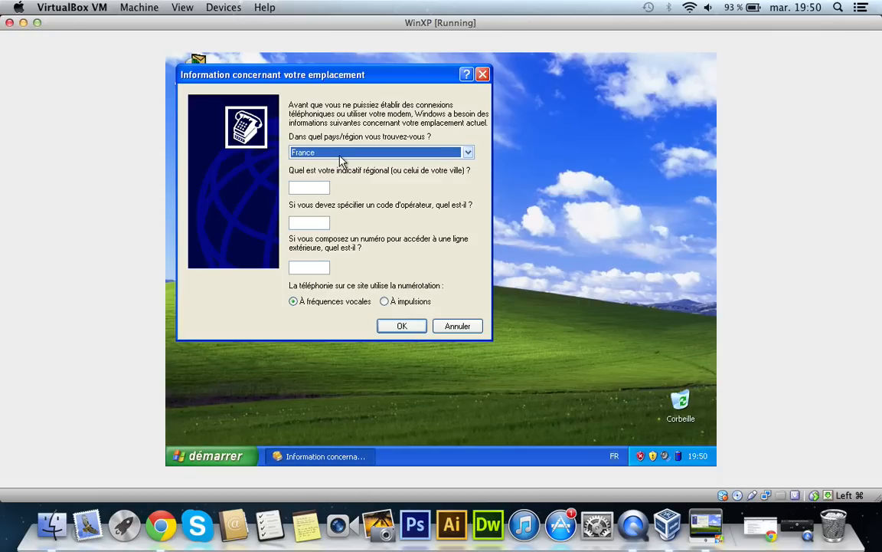
Step: Confirm the location information with France as the country, and cancel the modem and telephony options
{"action": "left_click", "coordinate": [309, 186]}
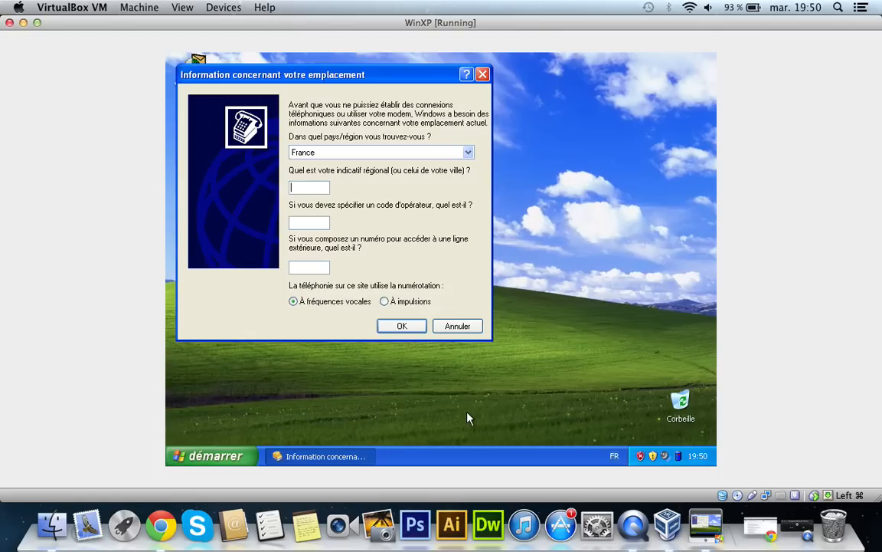
{"action": "left_click", "coordinate": [397, 327]}
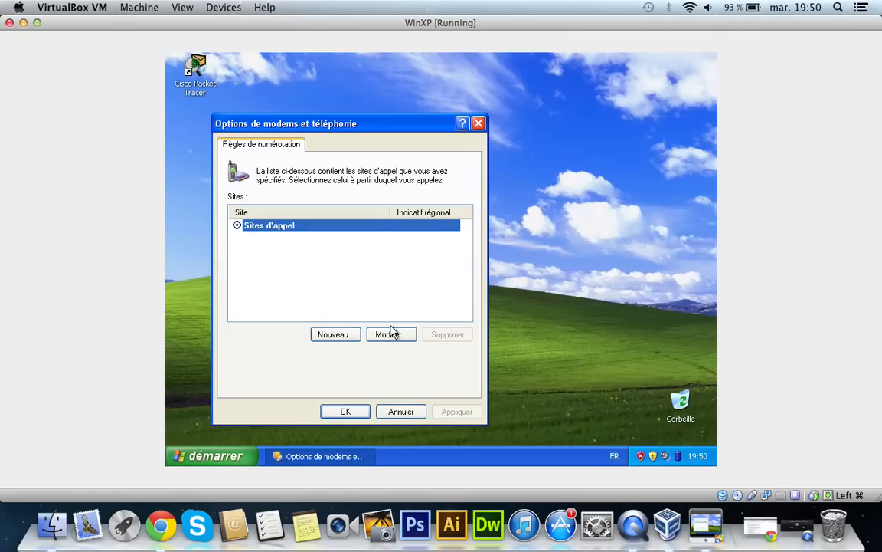
{"action": "left_click", "coordinate": [398, 414]}
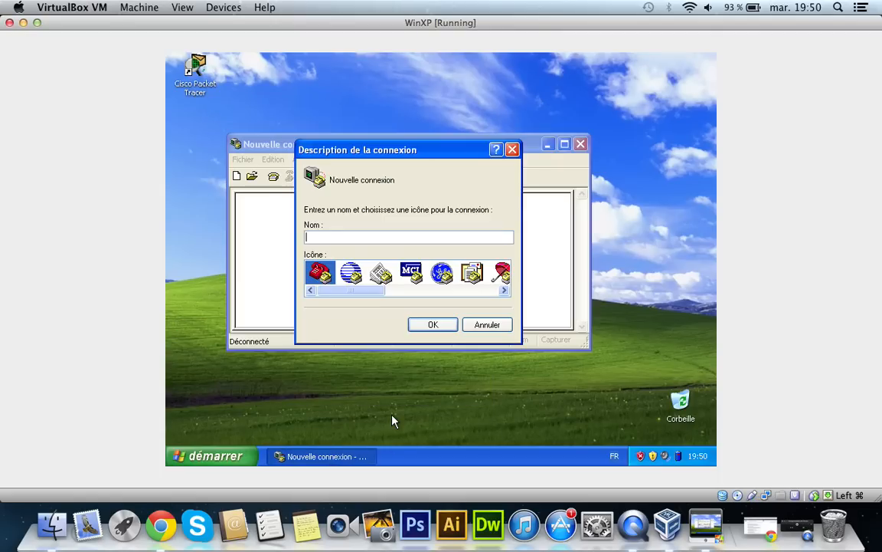
Step: Name the new HyperTerminal connection ROUTER and confirm its description
{"action": "type", "text": "R"}
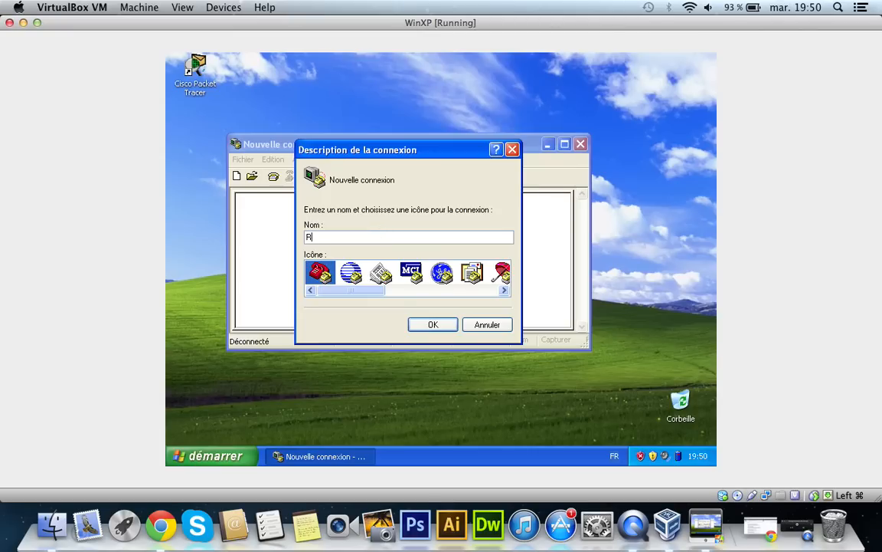
{"action": "type", "text": "OUTER"}
{"action": "left_click", "coordinate": [435, 324]}
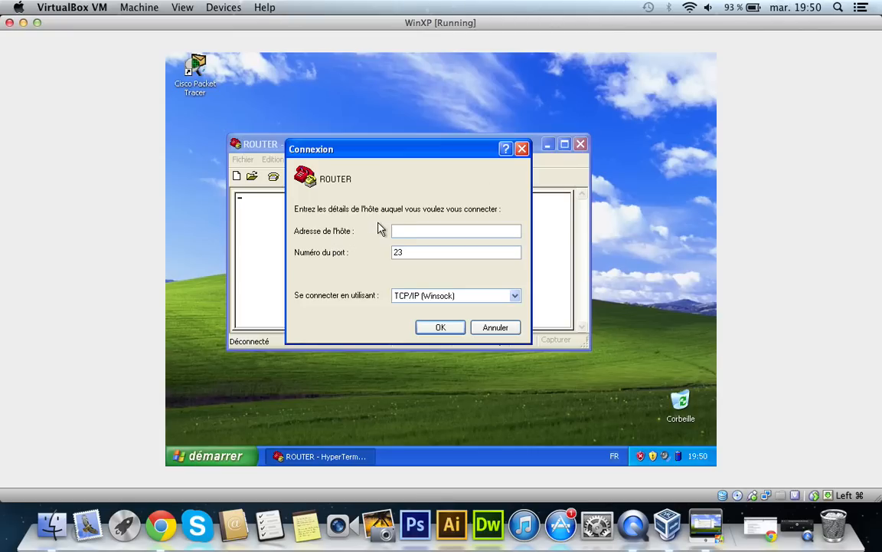
Step: Try to connect ROUTER over TCP/IP (Winsock) on port 23 without a host address, and close HyperTerminal without saving
{"action": "left_click", "coordinate": [426, 291]}
{"action": "left_click", "coordinate": [439, 305]}
{"action": "left_click", "coordinate": [449, 328]}
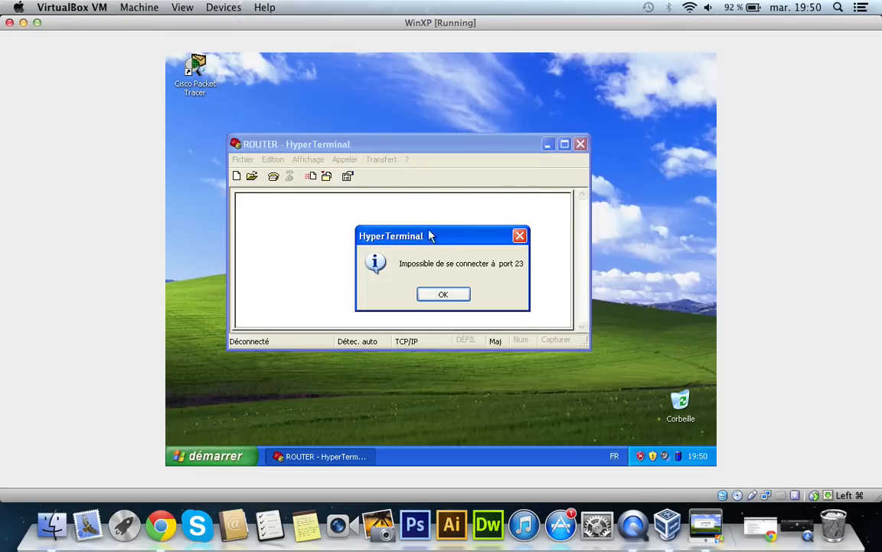
{"action": "left_click", "coordinate": [444, 293]}
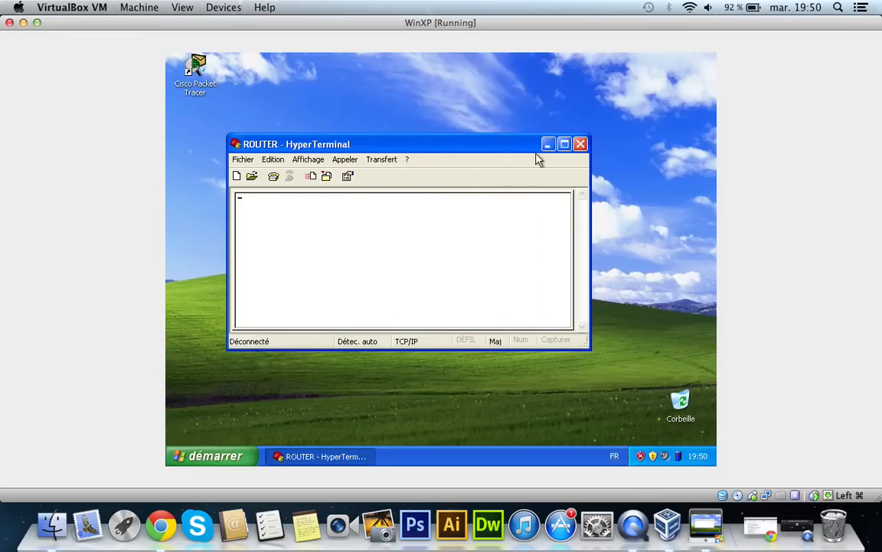
{"action": "left_click", "coordinate": [580, 144]}
{"action": "left_click", "coordinate": [446, 293]}
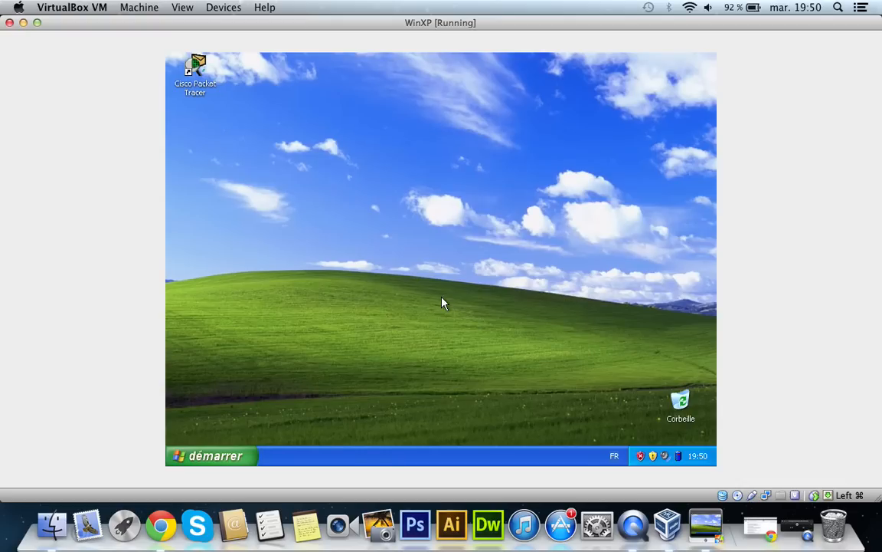
Step: Reopen HyperTerminal and create another connection named ROUTER
{"action": "left_click", "coordinate": [209, 456]}
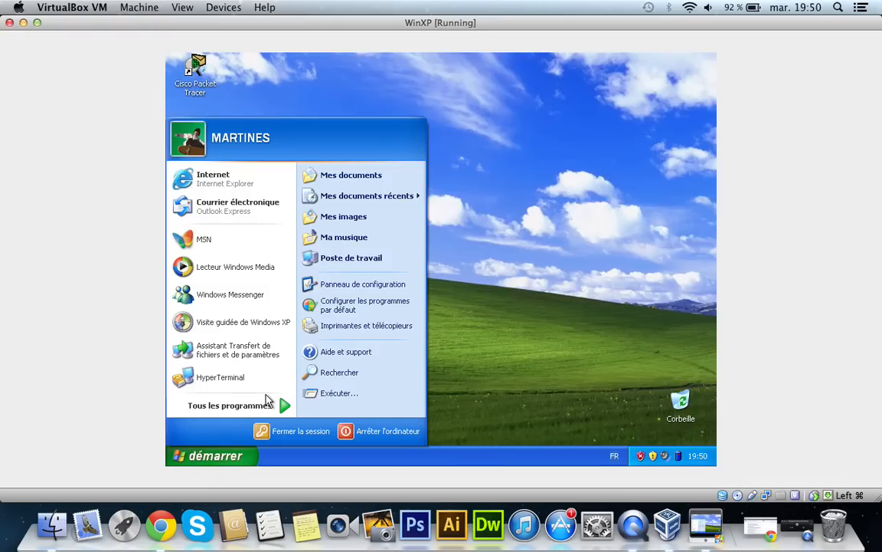
{"action": "mouse_move", "coordinate": [263, 408]}
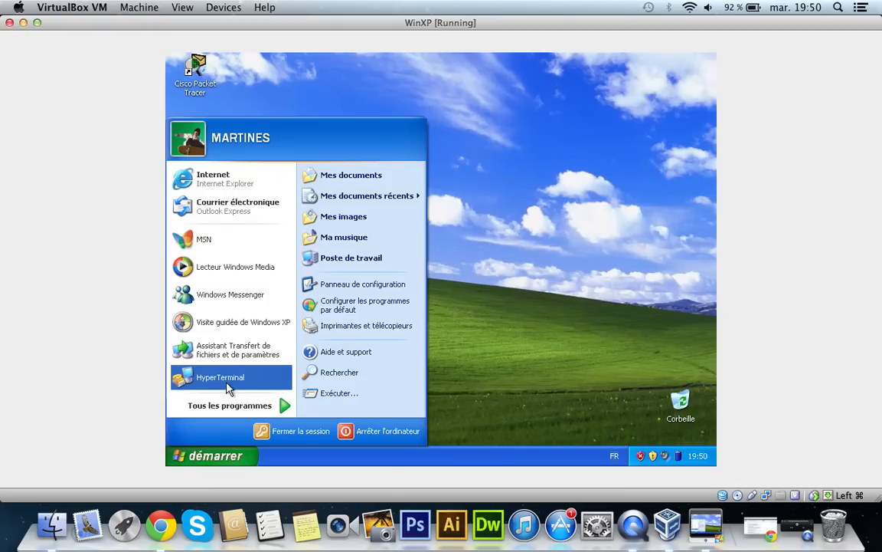
{"action": "left_click", "coordinate": [227, 380]}
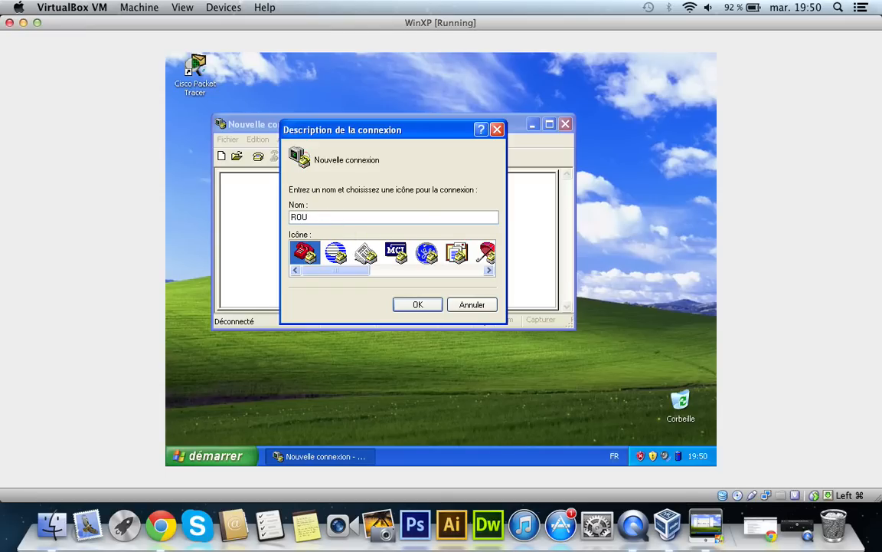
{"action": "left_click", "coordinate": [415, 304]}
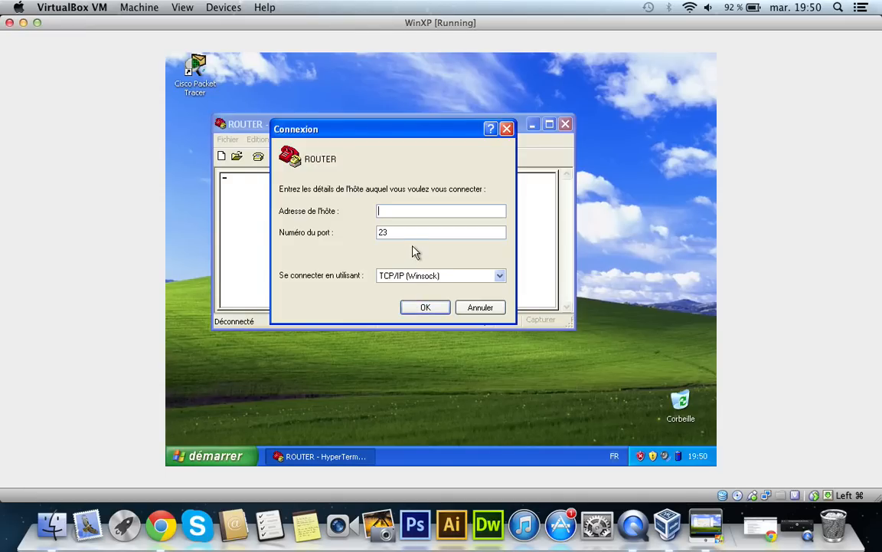
Step: Check the connection method choices for ROUTER, cancel the connection details, and close HyperTerminal without saving the connection
{"action": "left_click", "coordinate": [432, 275]}
{"action": "left_click", "coordinate": [432, 276]}
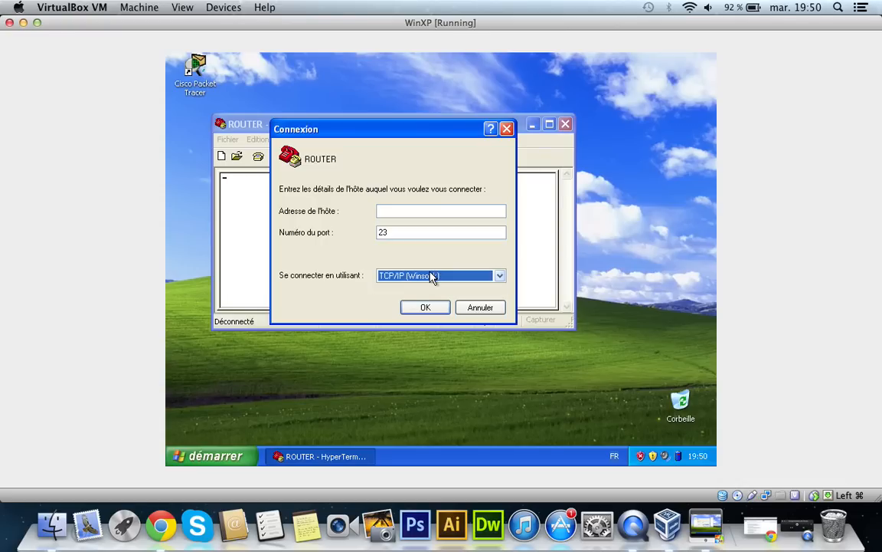
{"action": "left_click", "coordinate": [506, 130]}
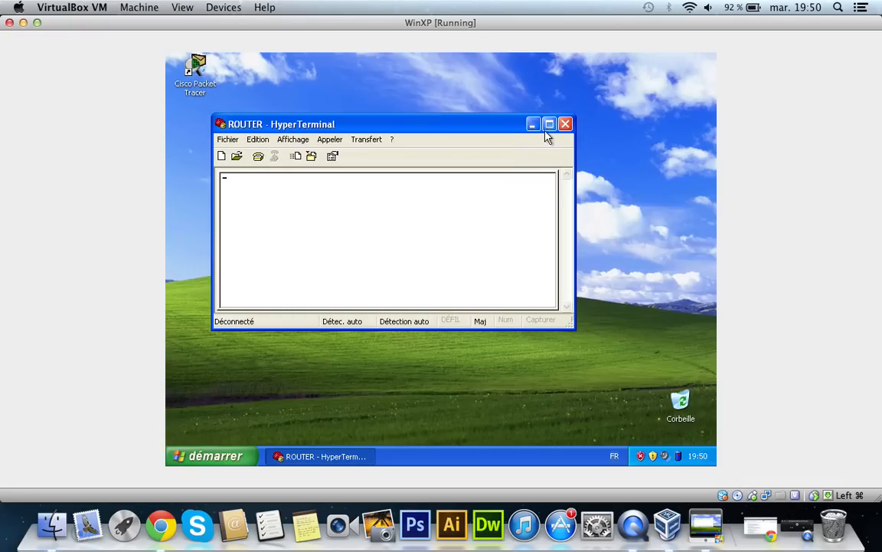
{"action": "left_click", "coordinate": [565, 124]}
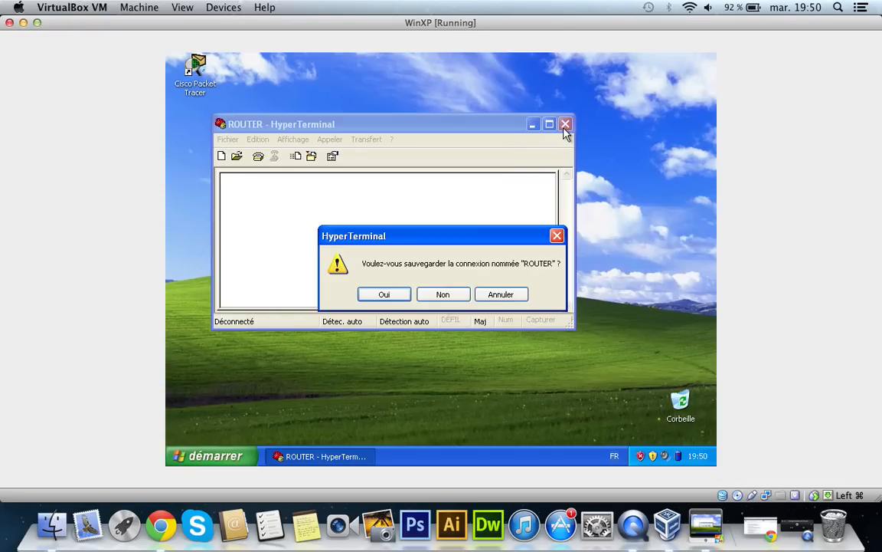
{"action": "left_click", "coordinate": [443, 294]}
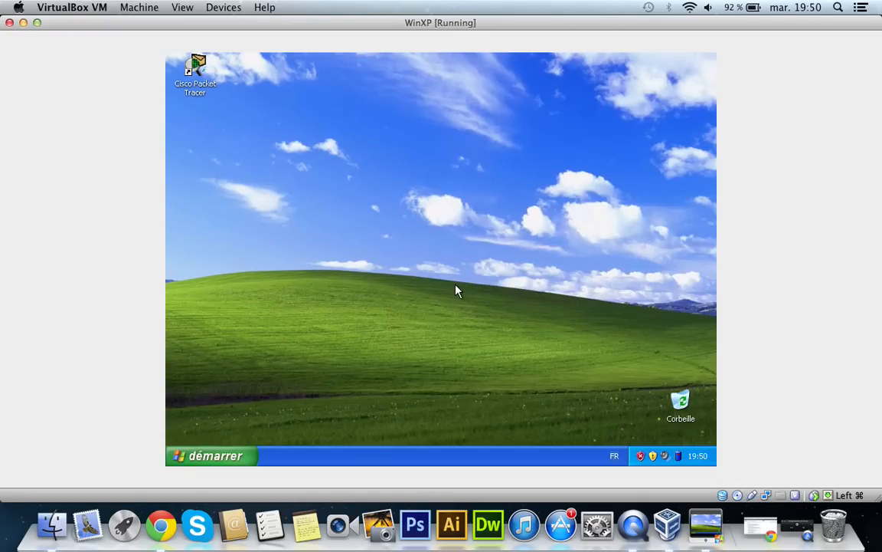
{"action": "left_click", "coordinate": [219, 453]}
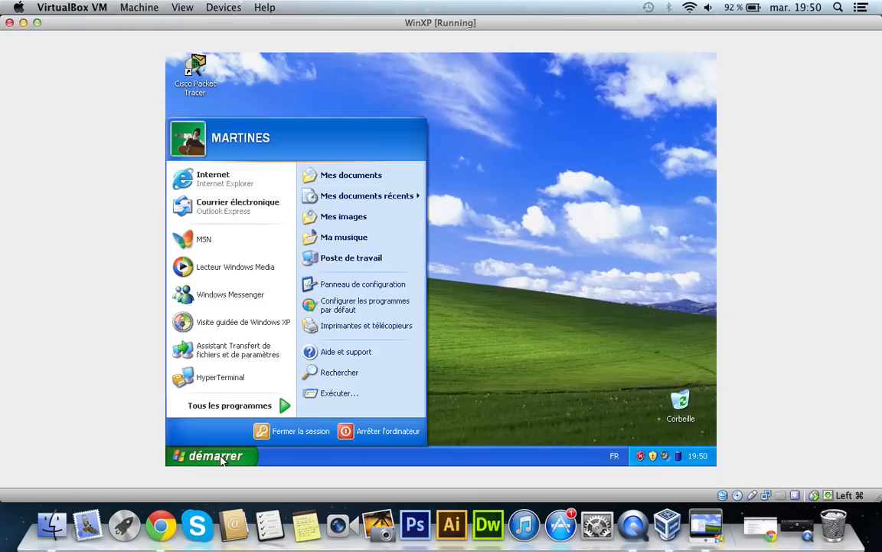
{"action": "left_click", "coordinate": [447, 369]}
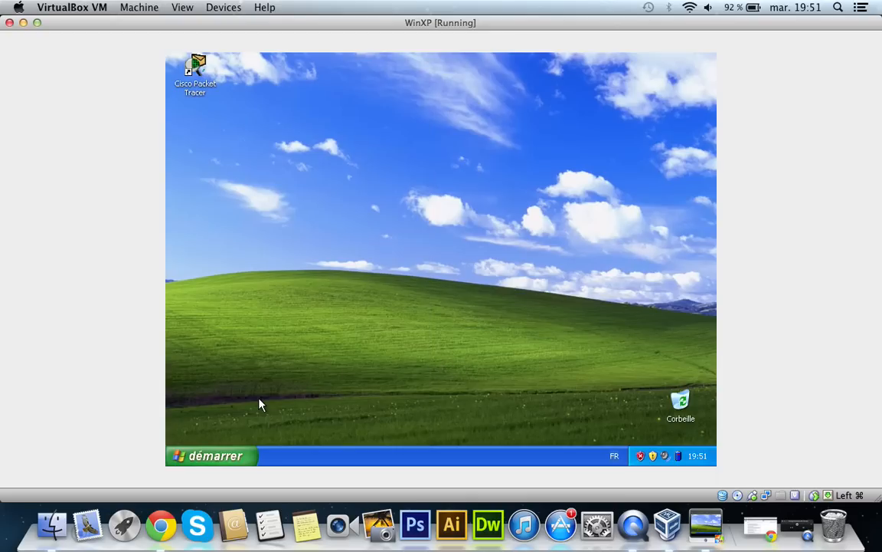
Step: Launch Cisco Packet Tracer and shrink and reposition its window so it fits entirely on the Windows XP desktop
{"action": "double_click", "coordinate": [193, 69]}
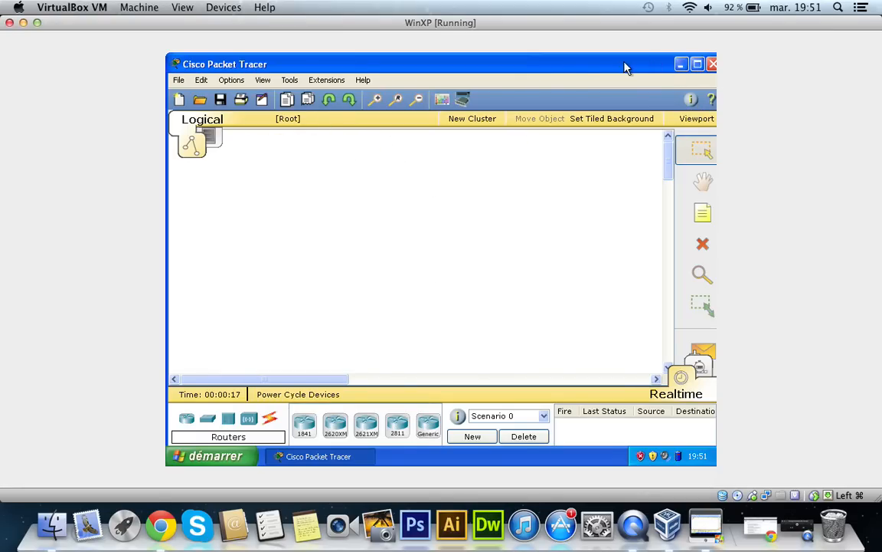
{"action": "left_click_drag", "start_coordinate": [188, 62], "coordinate": [220, 58]}
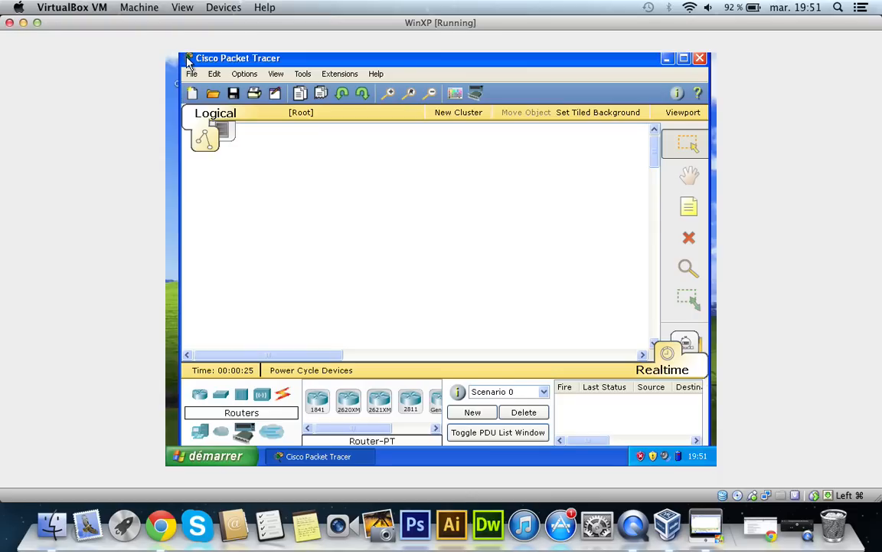
{"action": "left_click", "coordinate": [188, 59]}
{"action": "left_click", "coordinate": [188, 64]}
{"action": "mouse_move", "coordinate": [207, 59]}
{"action": "left_mouse_down"}
{"action": "mouse_move", "coordinate": [226, 92]}
{"action": "mouse_move", "coordinate": [202, 55]}
{"action": "mouse_move", "coordinate": [222, 67]}
{"action": "left_mouse_up"}
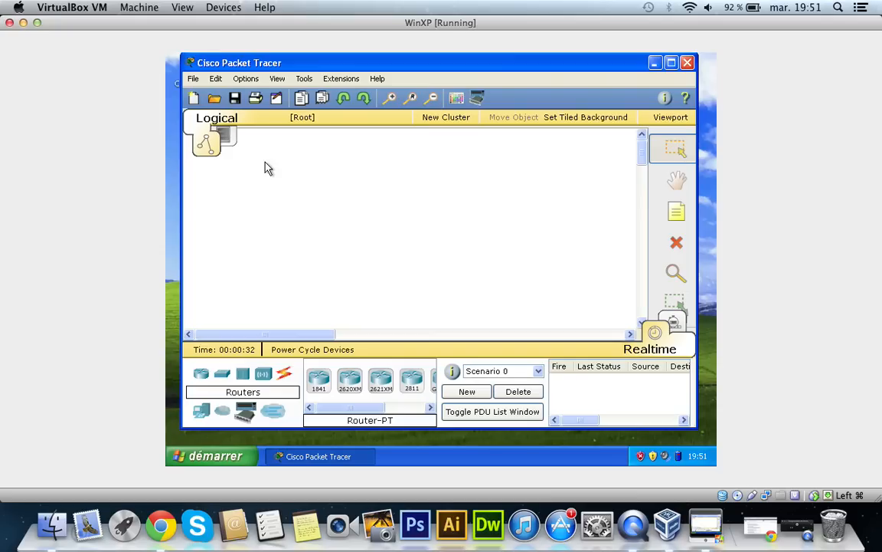
{"action": "left_click", "coordinate": [195, 79]}
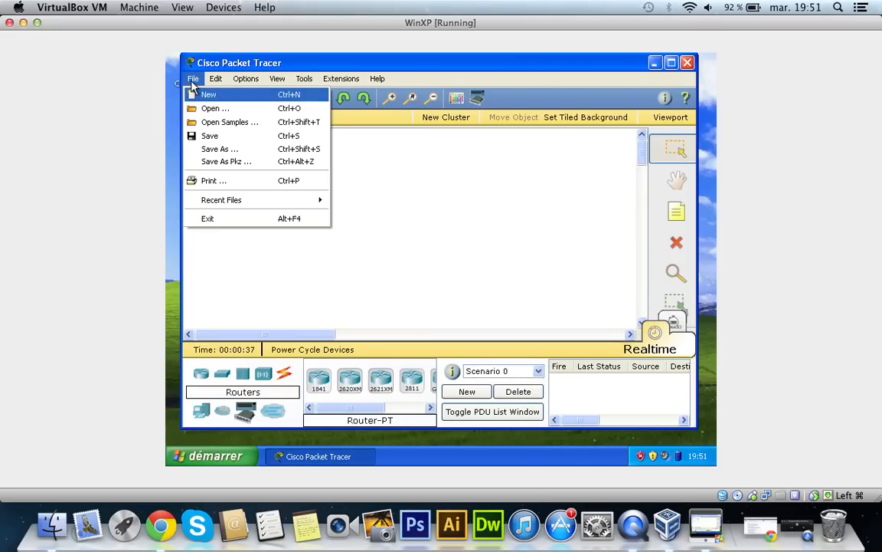
{"action": "mouse_move", "coordinate": [215, 82]}
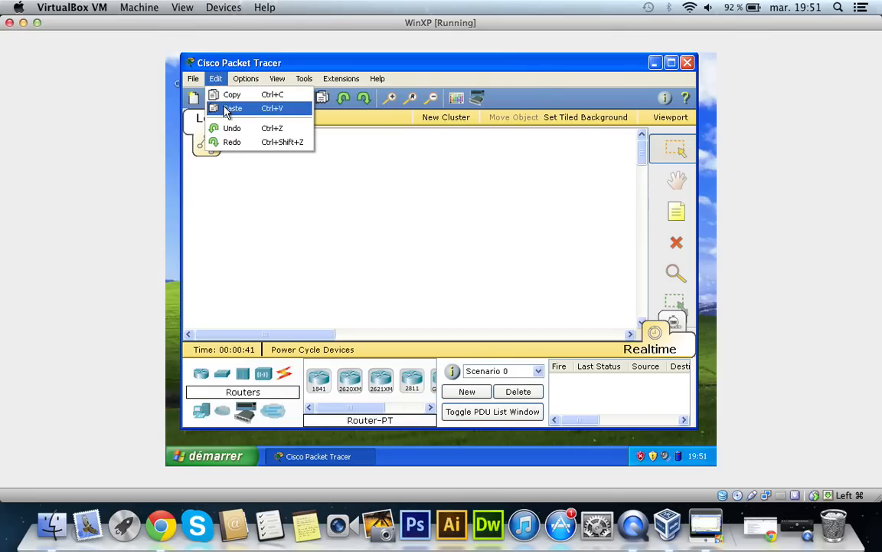
{"action": "mouse_move", "coordinate": [250, 83]}
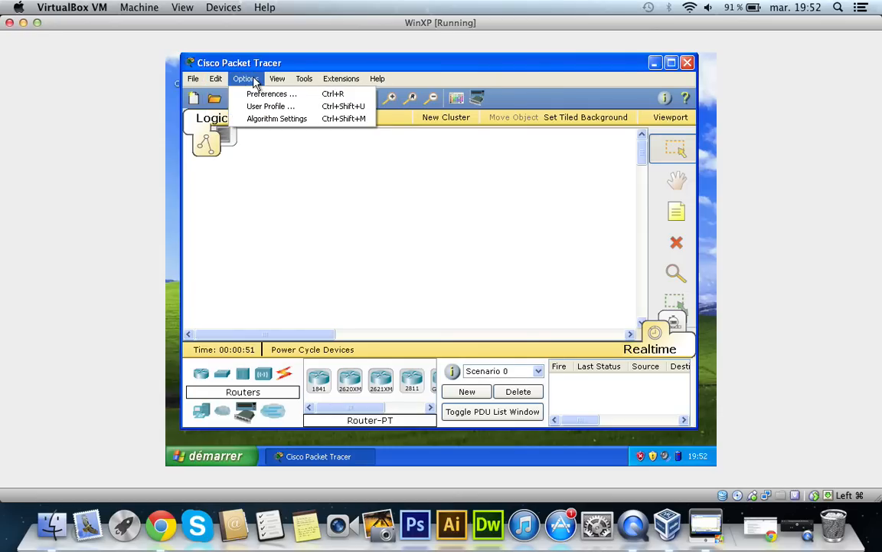
{"action": "mouse_move", "coordinate": [278, 80]}
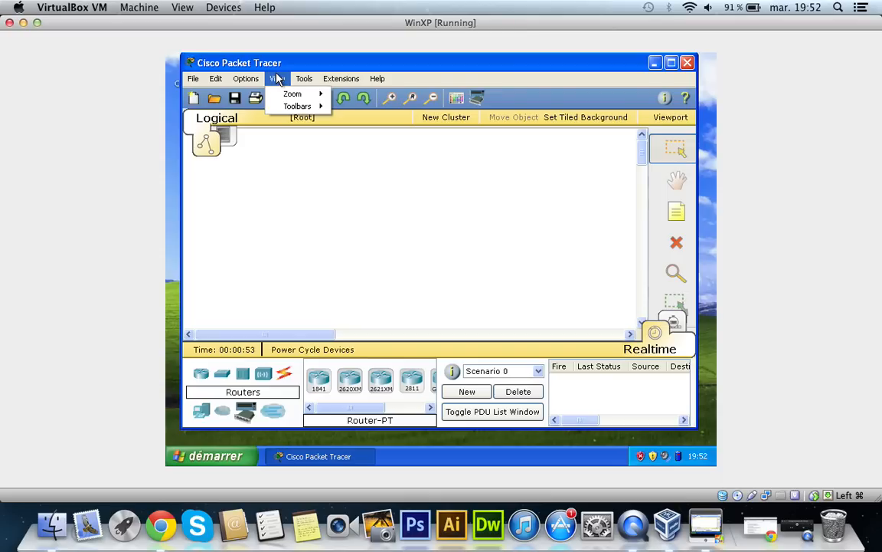
{"action": "mouse_move", "coordinate": [305, 82]}
{"action": "mouse_move", "coordinate": [380, 80]}
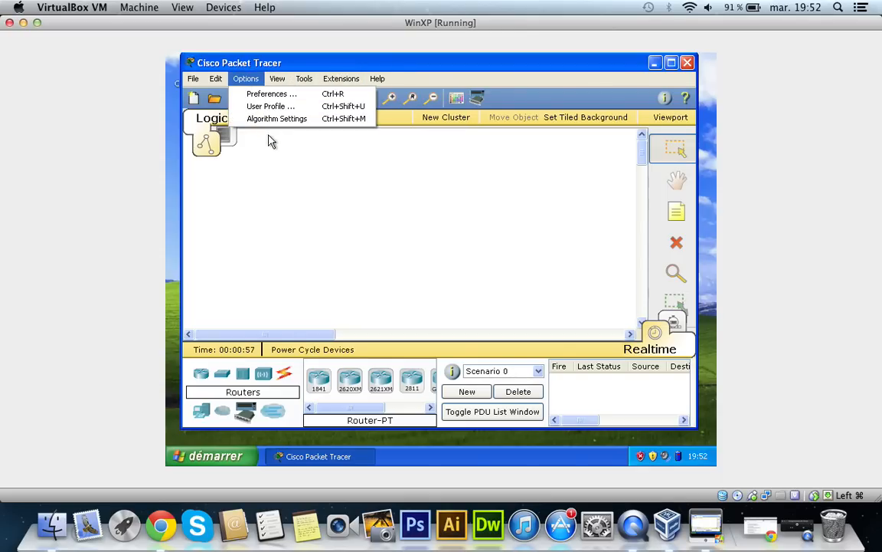
{"action": "left_click", "coordinate": [305, 215]}
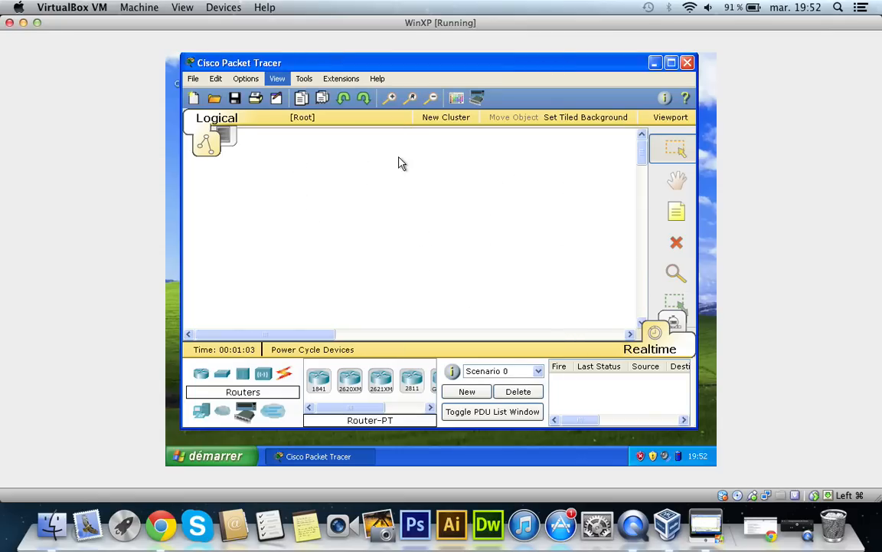
Step: Place a 2811 router near the middle of the logical workspace
{"action": "left_click", "coordinate": [200, 380]}
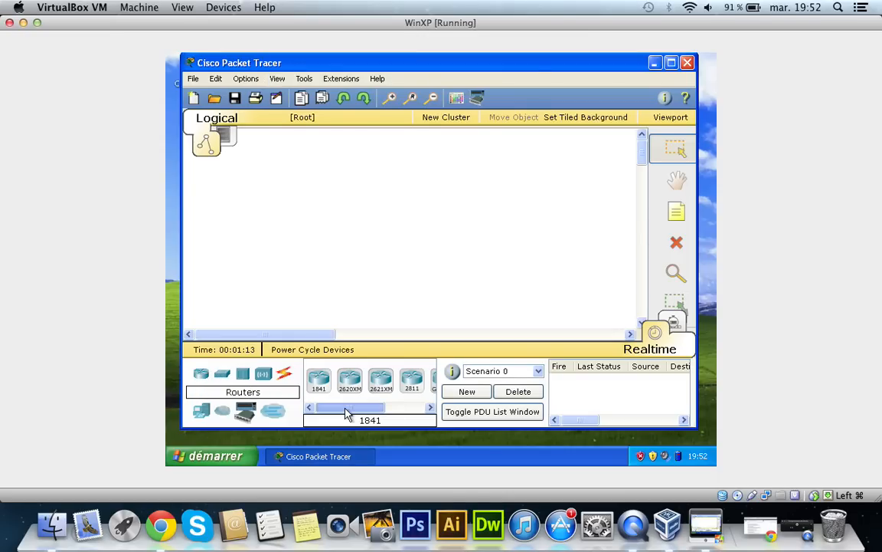
{"action": "left_click_drag", "start_coordinate": [349, 409], "coordinate": [388, 426]}
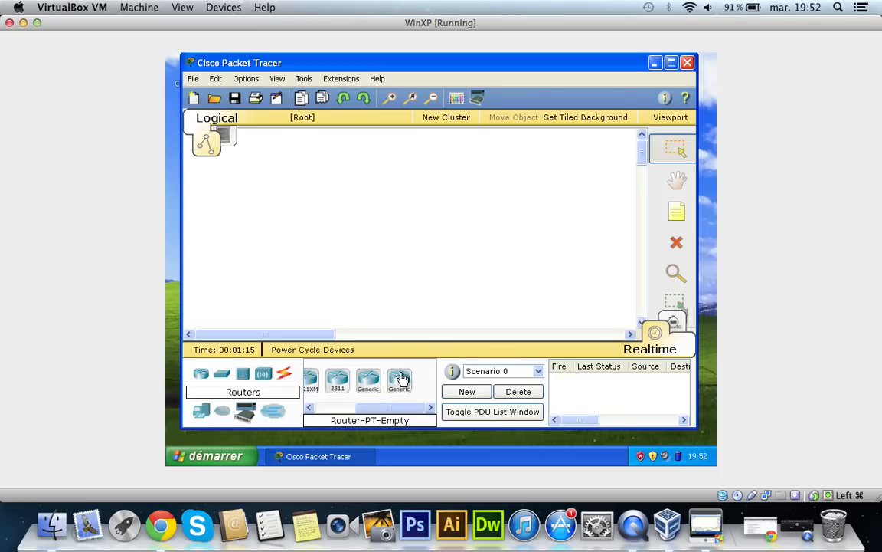
{"action": "left_click", "coordinate": [337, 380]}
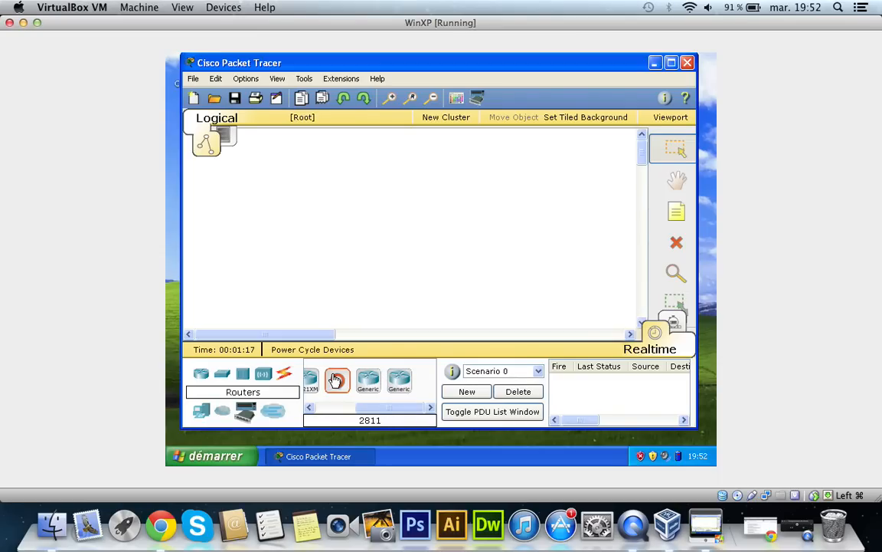
{"action": "left_click", "coordinate": [383, 216]}
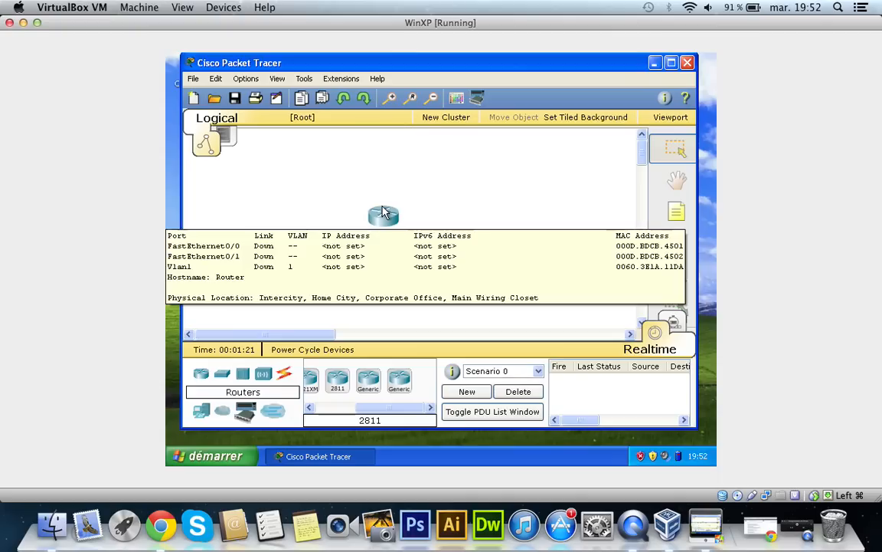
Step: Check the 2811 router's port summary and physical device view, and close its device window
{"action": "mouse_move", "coordinate": [384, 217]}
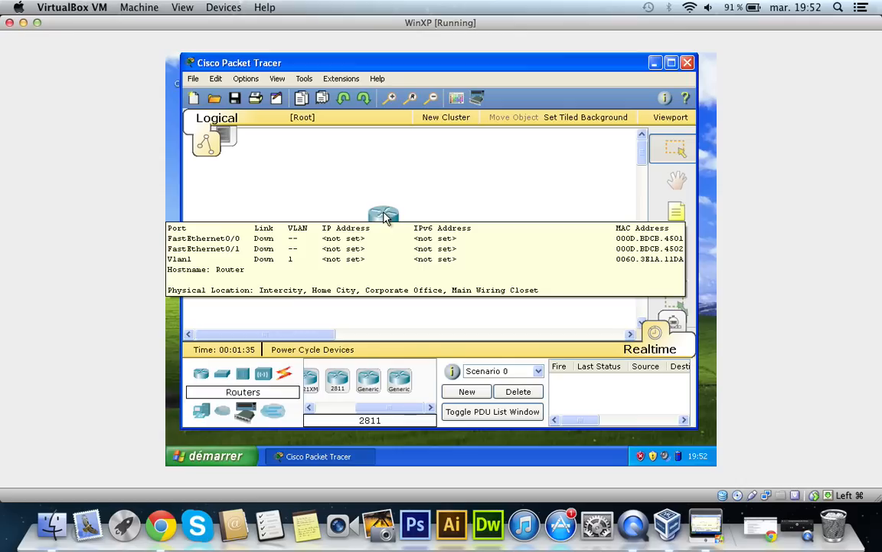
{"action": "left_click", "coordinate": [387, 221]}
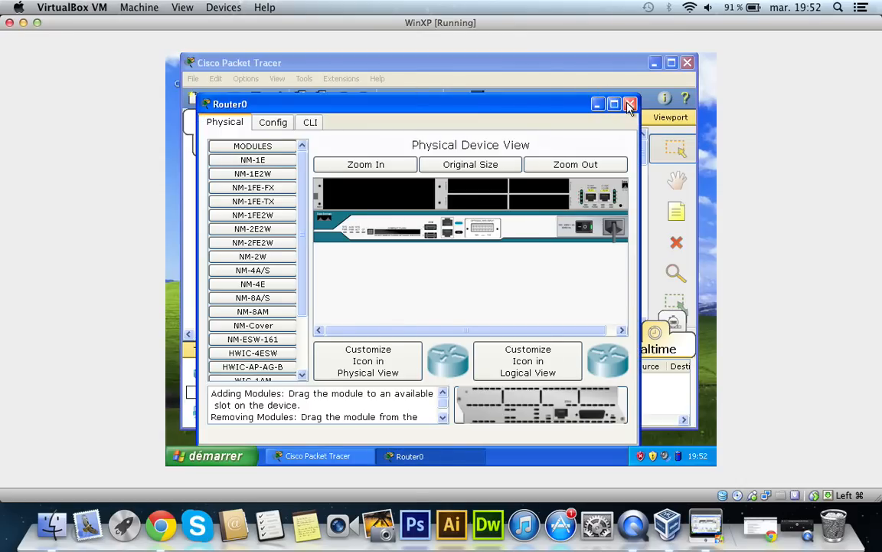
{"action": "left_click", "coordinate": [629, 104]}
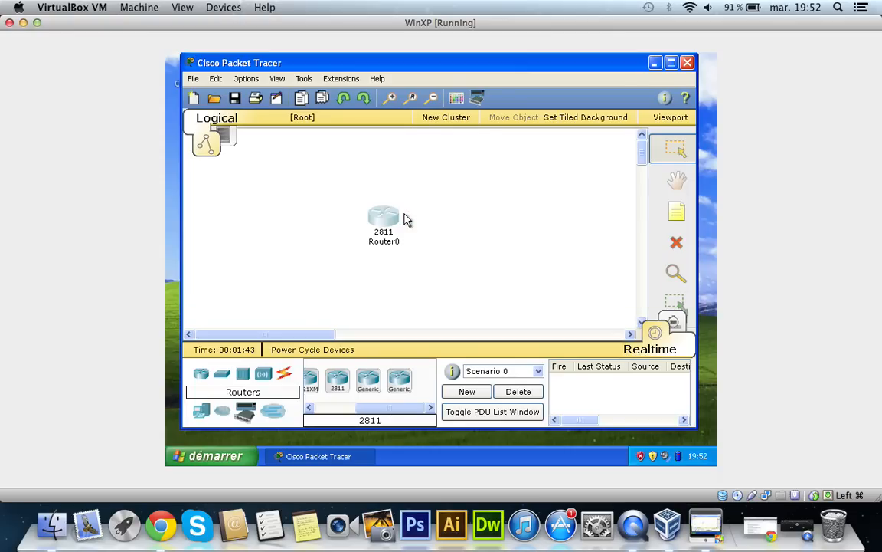
{"action": "mouse_move", "coordinate": [385, 218]}
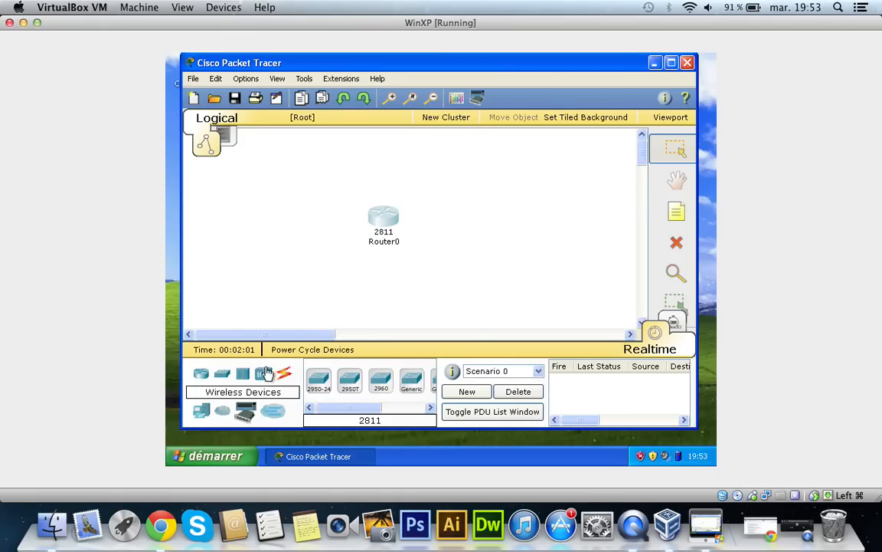
Step: Place a 2960-24TT switch below and to the left of the router, and close the switch's device window
{"action": "left_click", "coordinate": [221, 373]}
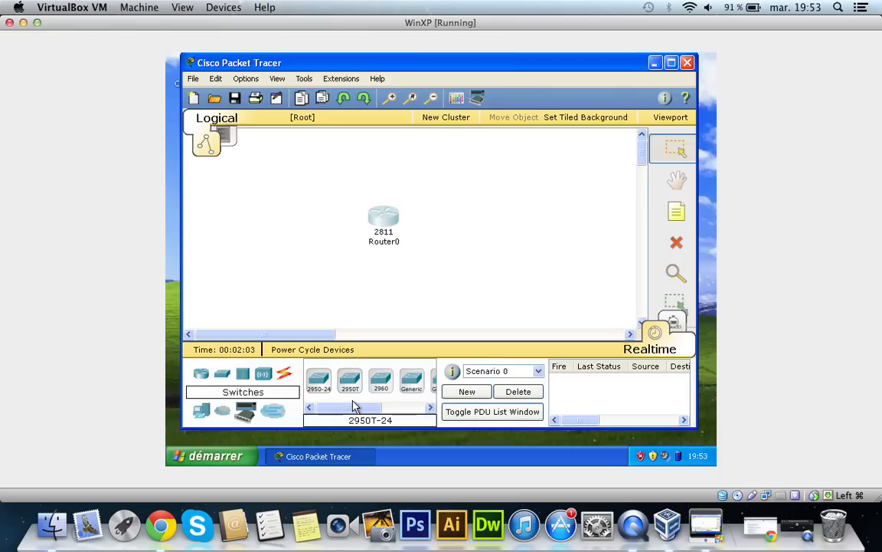
{"action": "left_click_drag", "start_coordinate": [367, 413], "coordinate": [425, 406]}
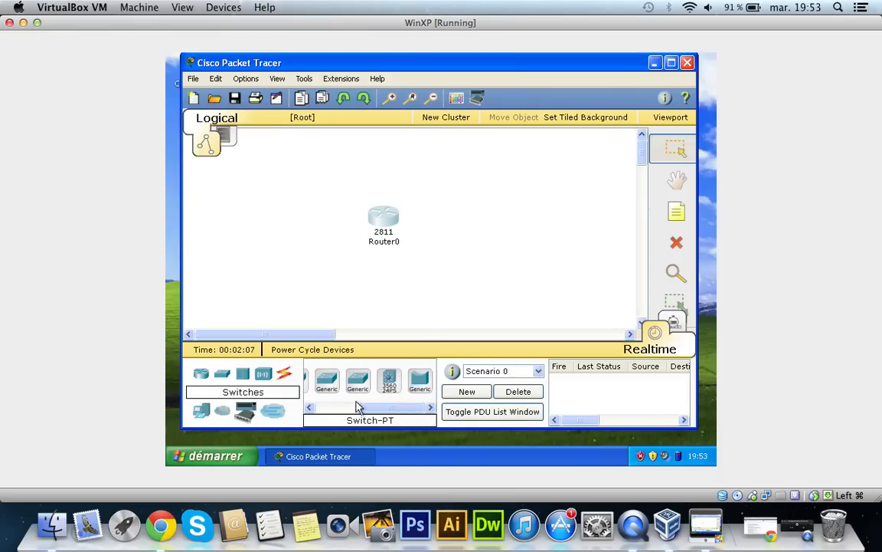
{"action": "left_click_drag", "start_coordinate": [365, 410], "coordinate": [303, 264]}
{"action": "left_click", "coordinate": [303, 264]}
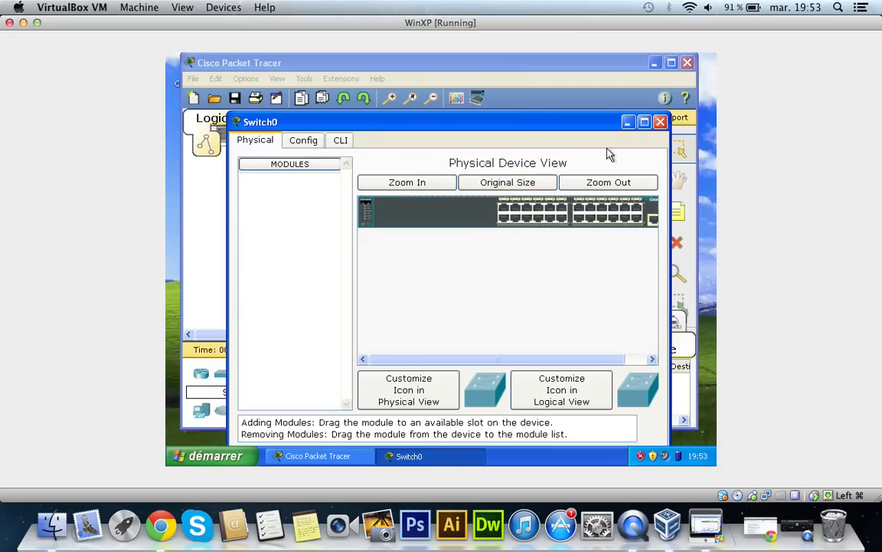
{"action": "left_click", "coordinate": [660, 122]}
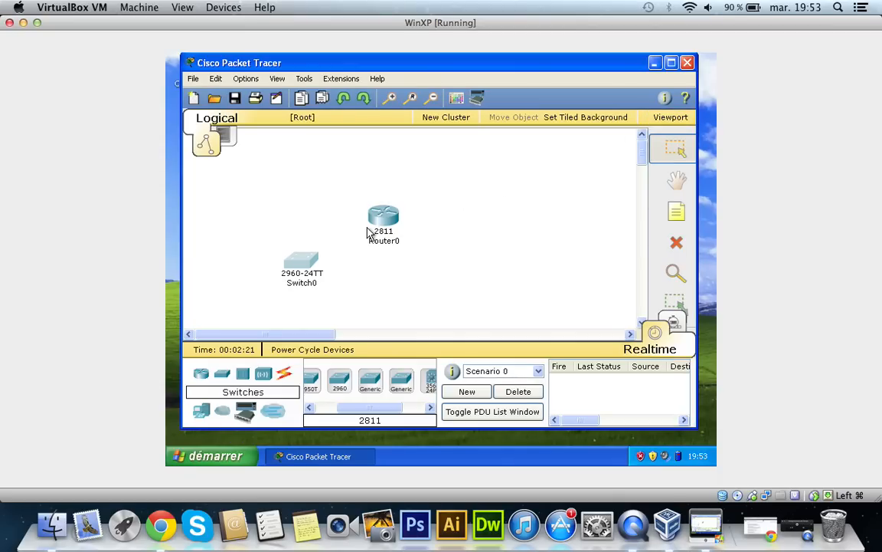
Step: Examine the descriptions of the 2811 router's available modules, from NM-1E to NM-ESW-161, and close its device window
{"action": "left_click", "coordinate": [383, 217]}
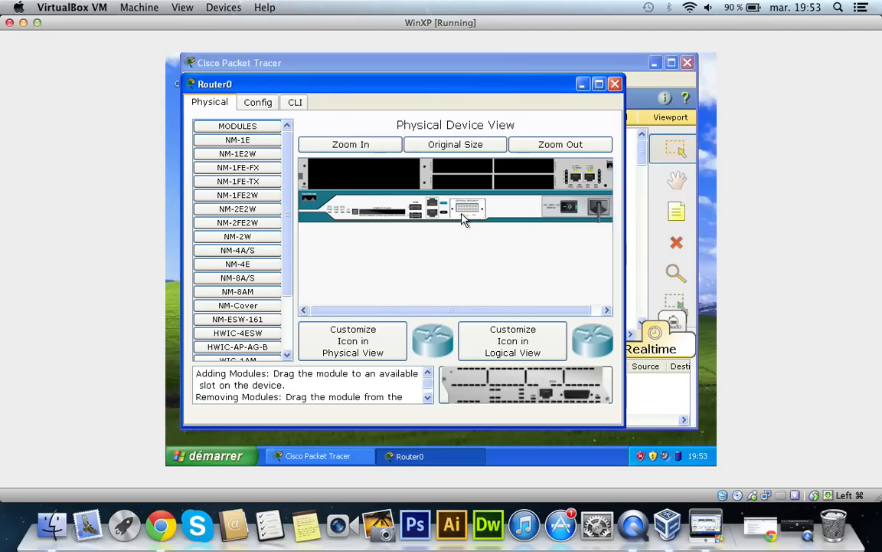
{"action": "left_click", "coordinate": [264, 154]}
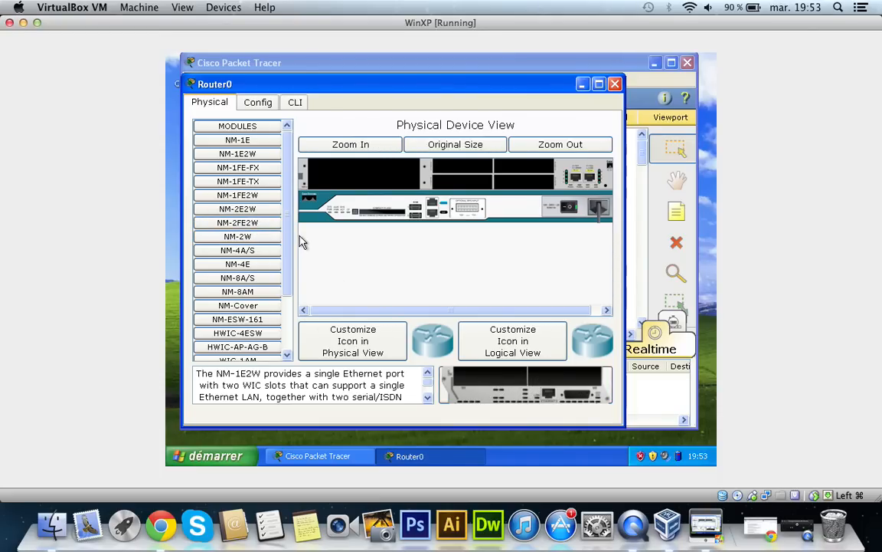
{"action": "scroll", "coordinate": [231, 255], "scroll_direction": "down", "scroll_amount": 2}
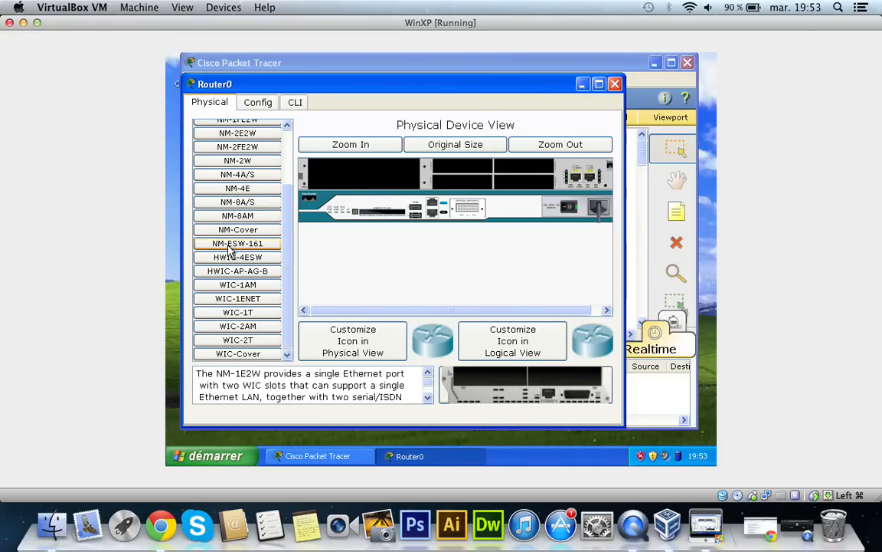
{"action": "scroll", "coordinate": [229, 252], "scroll_direction": "up", "scroll_amount": 3}
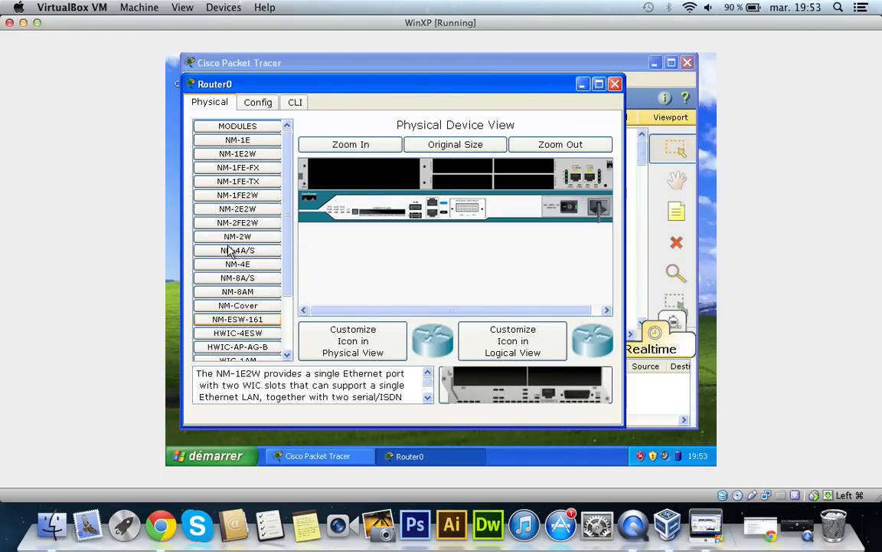
{"action": "left_click", "coordinate": [237, 139]}
{"action": "left_click", "coordinate": [240, 182]}
{"action": "left_click", "coordinate": [245, 211]}
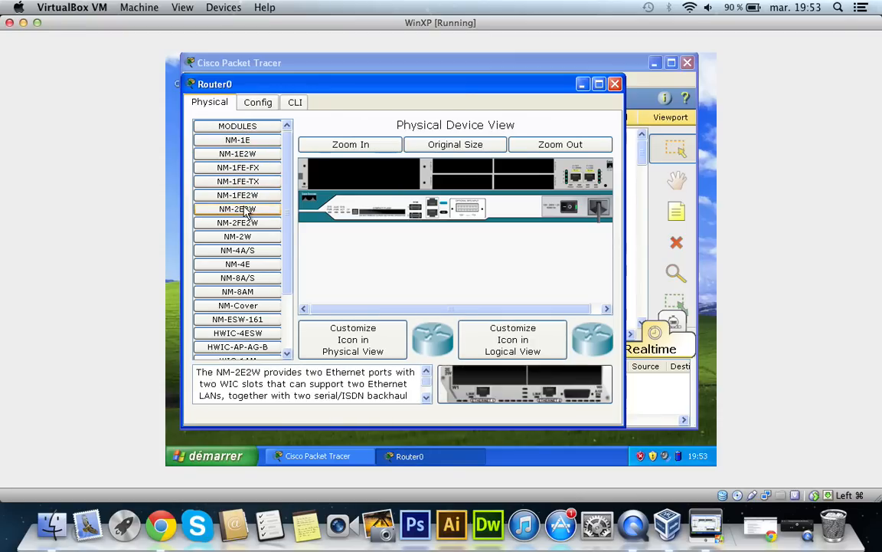
{"action": "left_click", "coordinate": [245, 237]}
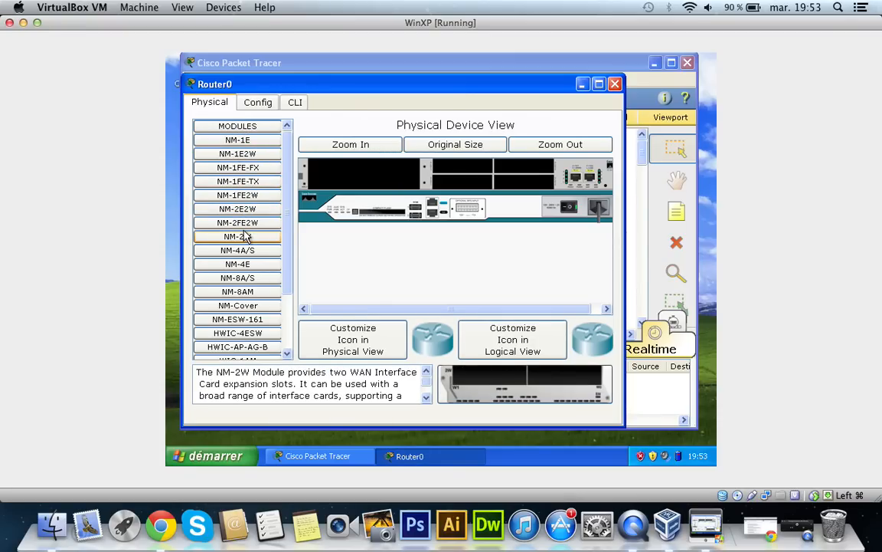
{"action": "left_click", "coordinate": [243, 251]}
{"action": "left_click", "coordinate": [237, 279]}
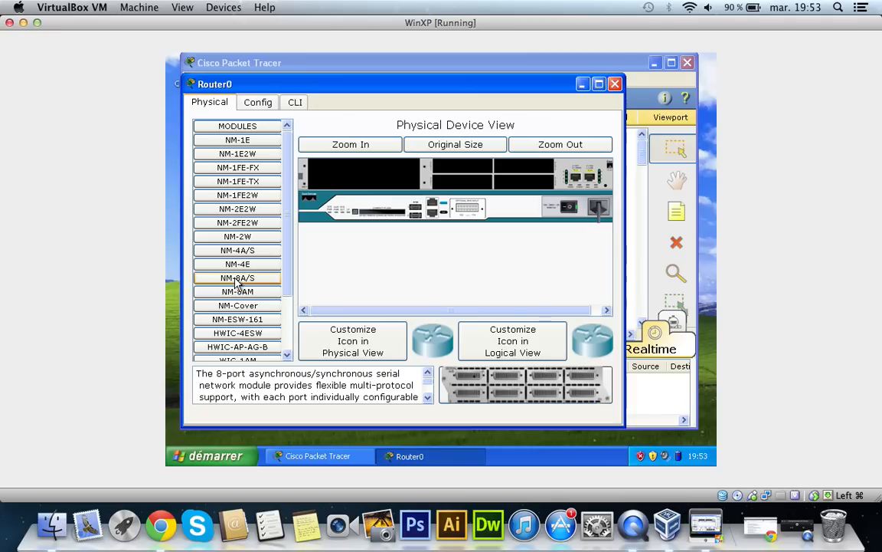
{"action": "left_click", "coordinate": [239, 320]}
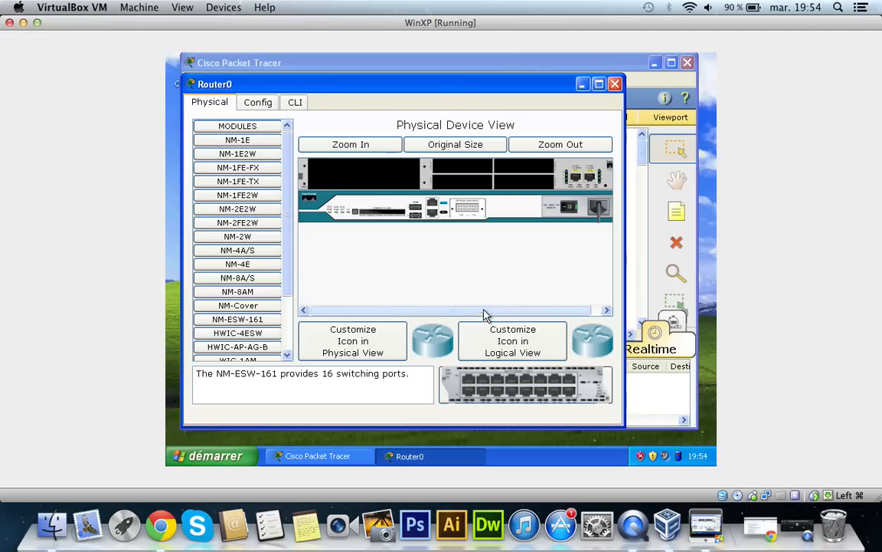
{"action": "left_click", "coordinate": [615, 84]}
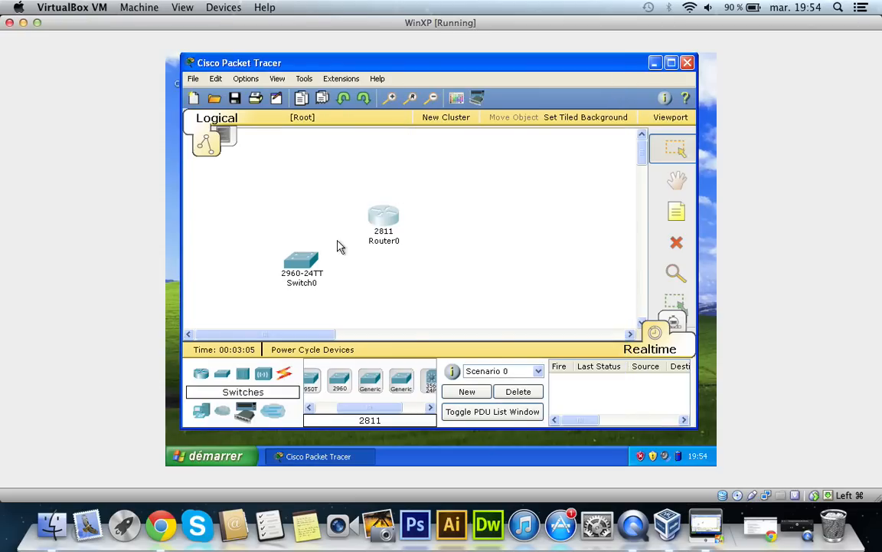
Step: Move the switch above and to the left of the router, and link the two devices with an automatically chosen connection
{"action": "left_click_drag", "start_coordinate": [299, 270], "coordinate": [304, 201]}
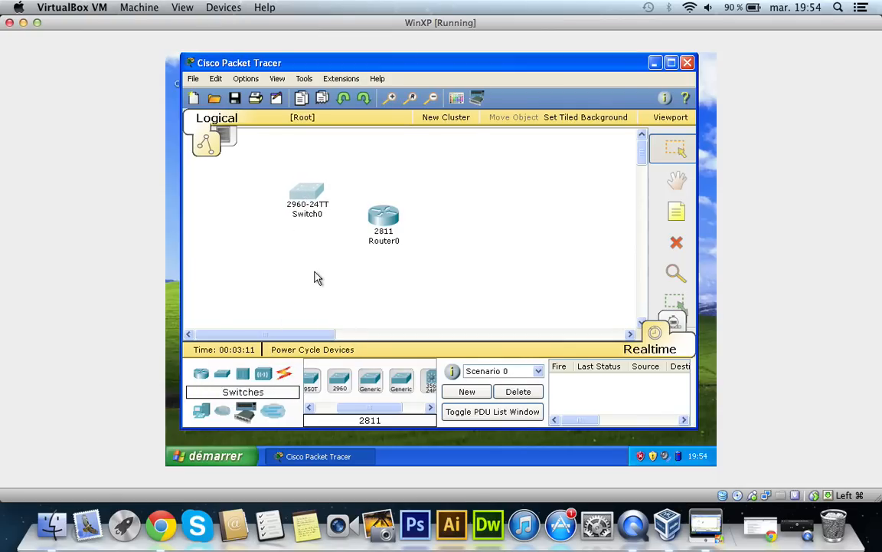
{"action": "left_click", "coordinate": [284, 373]}
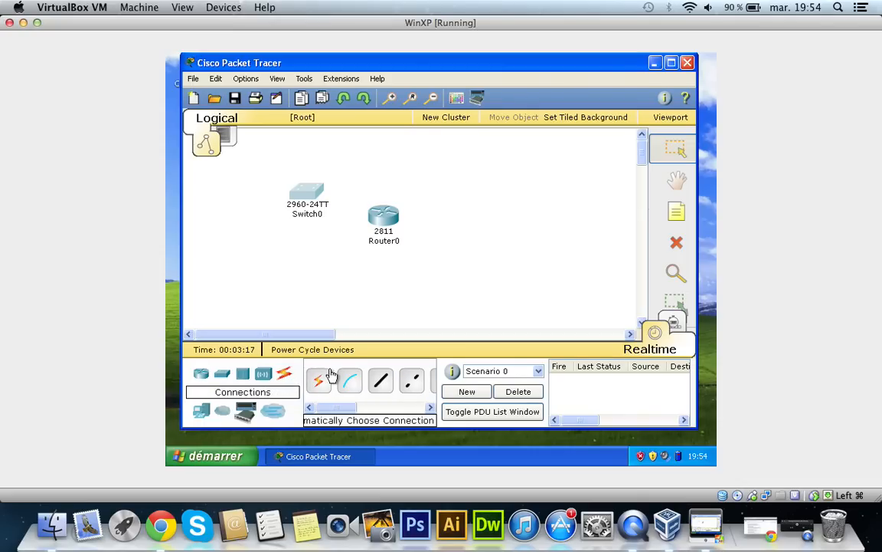
{"action": "left_click", "coordinate": [307, 194]}
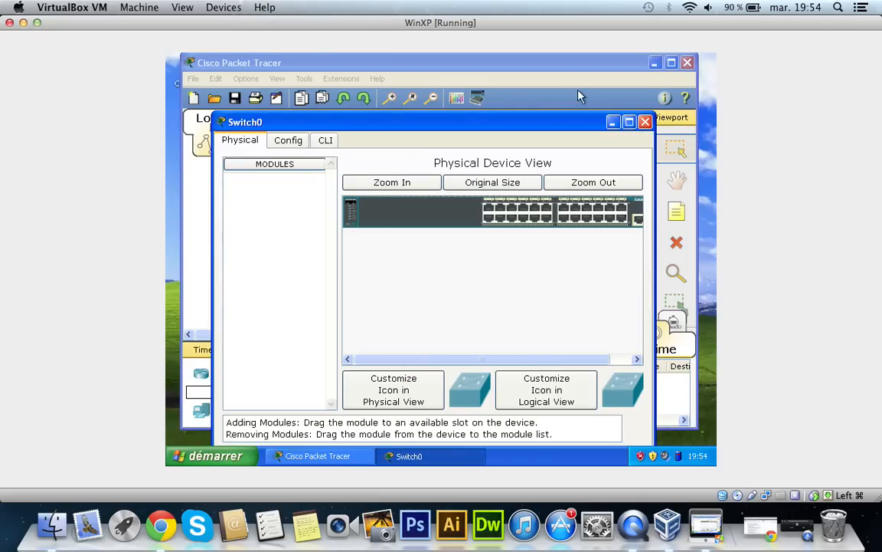
{"action": "left_click", "coordinate": [645, 122]}
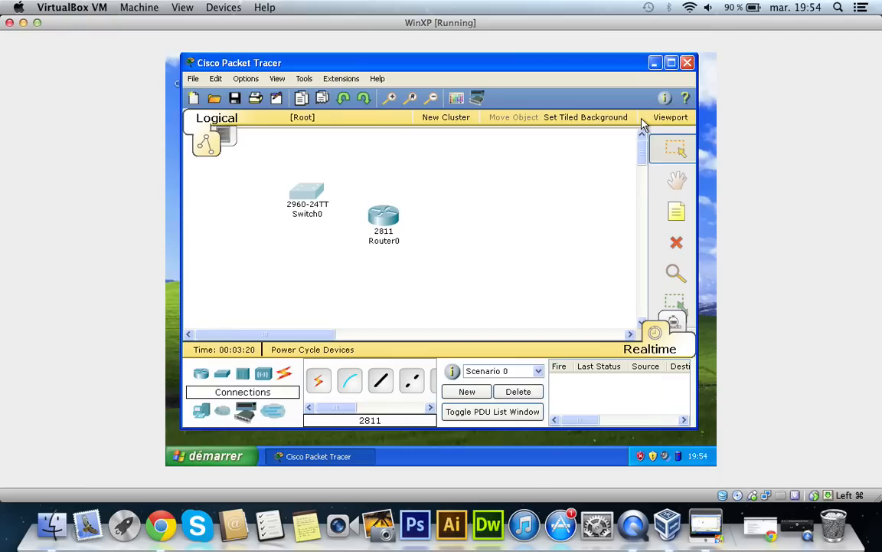
{"action": "left_click", "coordinate": [317, 383]}
{"action": "left_click", "coordinate": [307, 193]}
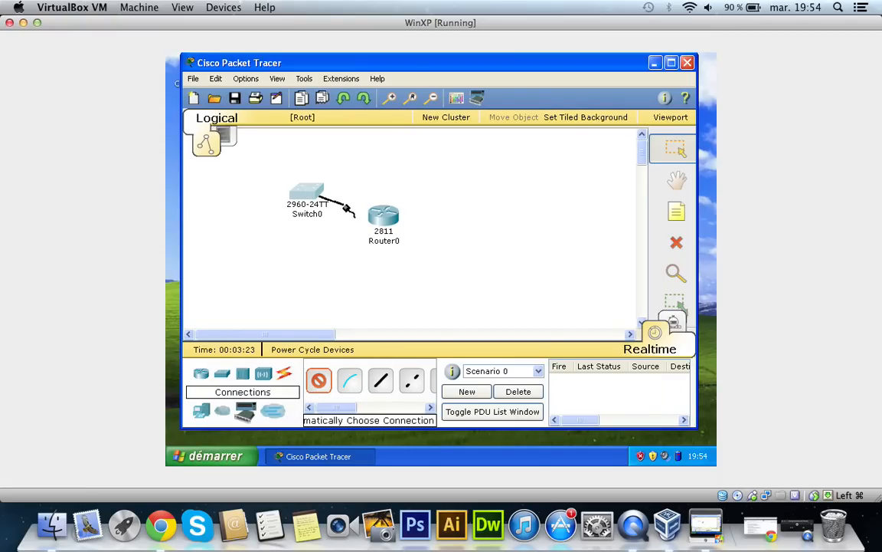
{"action": "left_click", "coordinate": [391, 216]}
{"action": "left_click", "coordinate": [390, 218]}
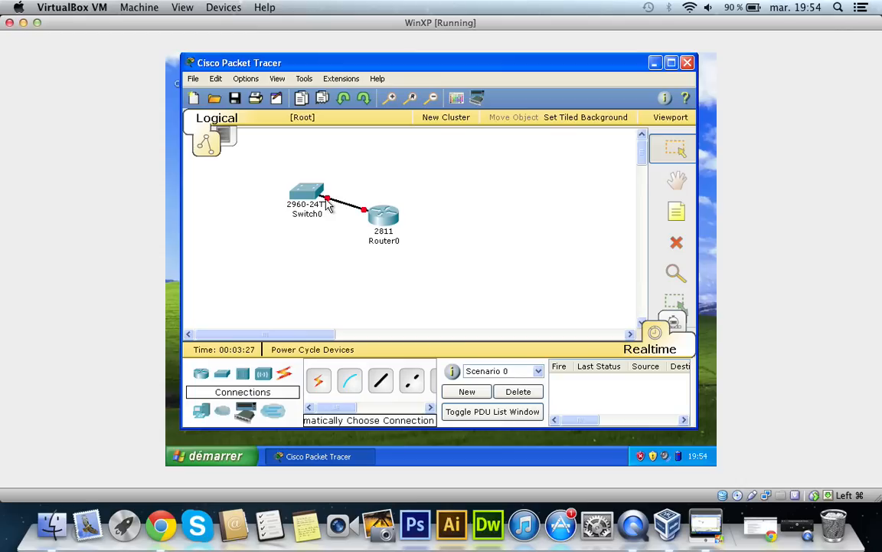
{"action": "mouse_move", "coordinate": [328, 205]}
Step: Place a Laptop-PT and a PC-PT side by side below the switch
{"action": "left_click", "coordinate": [202, 412]}
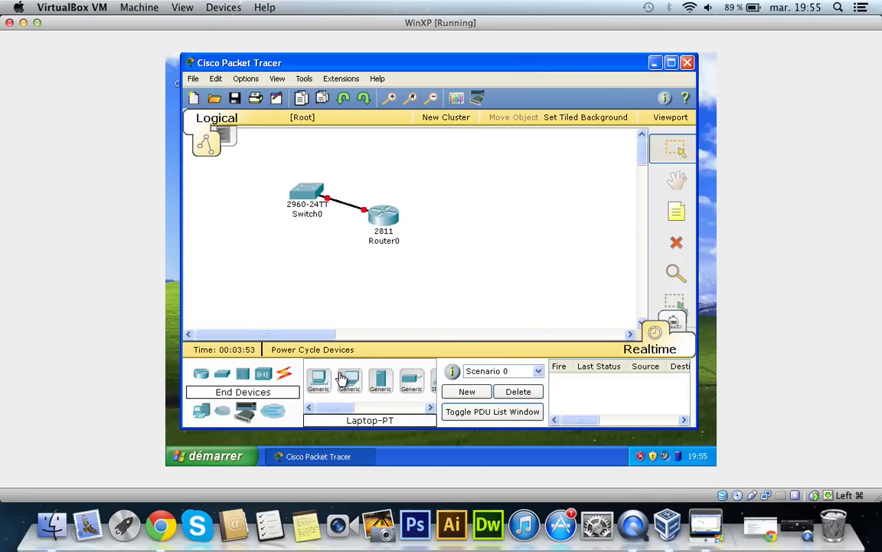
{"action": "left_click_drag", "start_coordinate": [342, 380], "coordinate": [231, 274]}
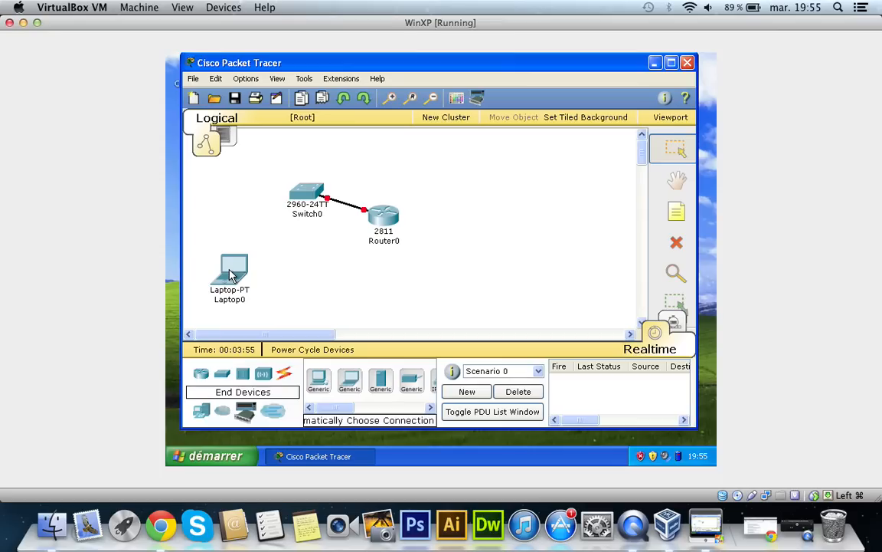
{"action": "left_click_drag", "start_coordinate": [319, 379], "coordinate": [290, 269]}
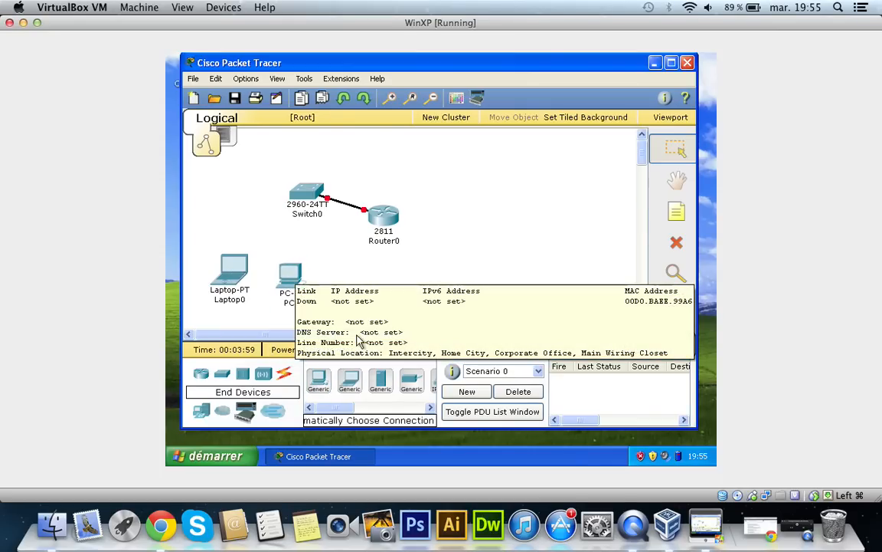
Step: Place an Analog-Phone-PT to the right of the PC and shift it below the router
{"action": "left_click_drag", "start_coordinate": [335, 408], "coordinate": [342, 277]}
{"action": "left_click", "coordinate": [342, 278]}
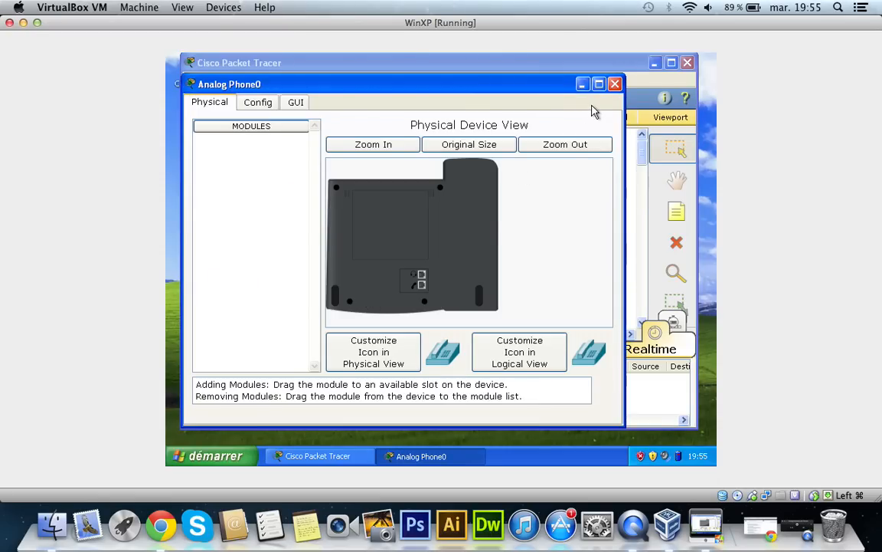
{"action": "left_click", "coordinate": [614, 83]}
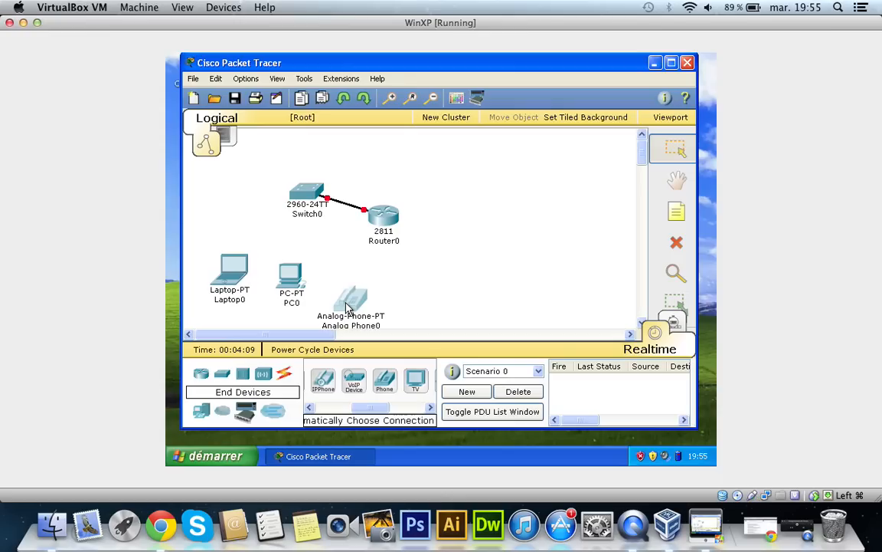
{"action": "left_click_drag", "start_coordinate": [346, 307], "coordinate": [395, 287]}
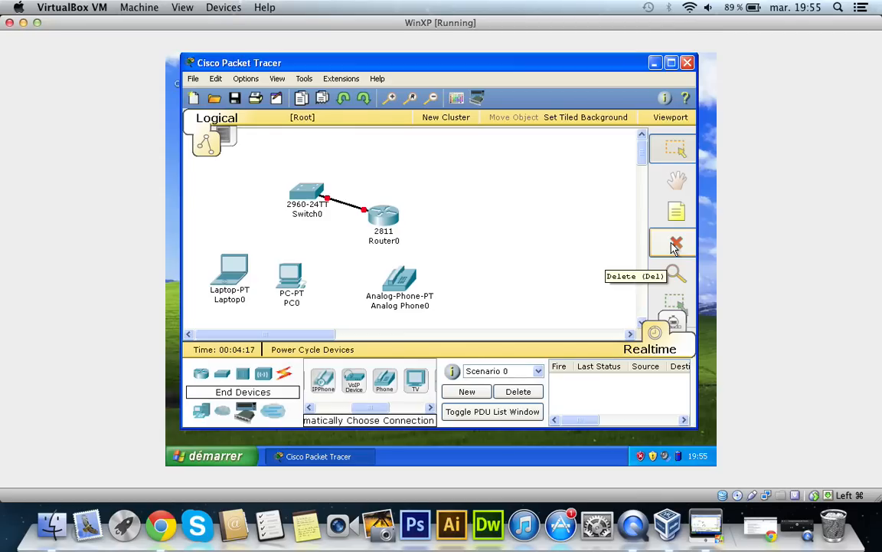
Step: Delete the analog phone from the workspace
{"action": "left_click", "coordinate": [675, 244]}
{"action": "left_click", "coordinate": [401, 281]}
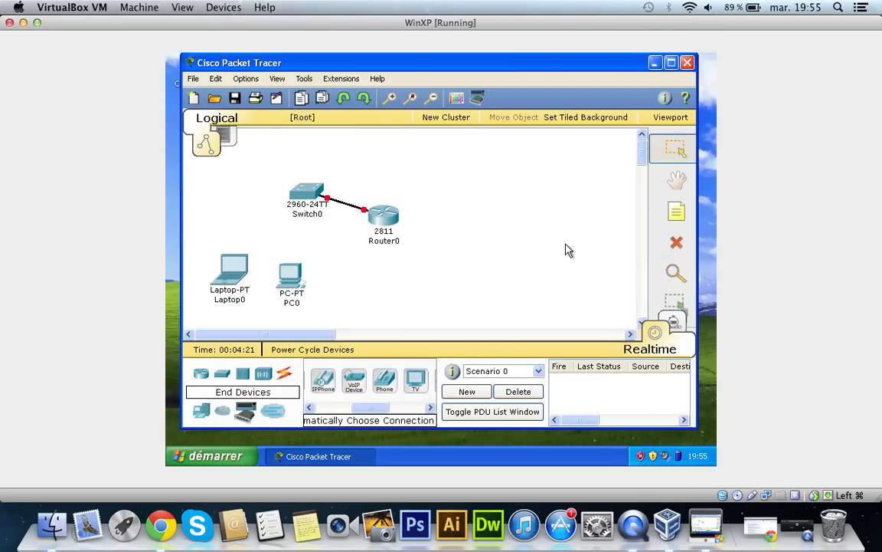
Step: Place a text note reading ".1" directly beside the router in the workspace
{"action": "left_click", "coordinate": [676, 181]}
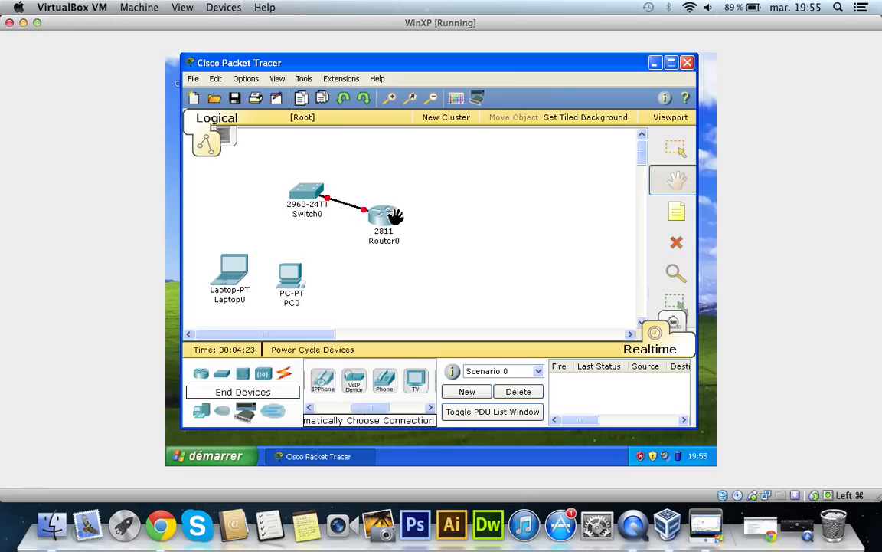
{"action": "left_click_drag", "start_coordinate": [446, 213], "coordinate": [448, 256]}
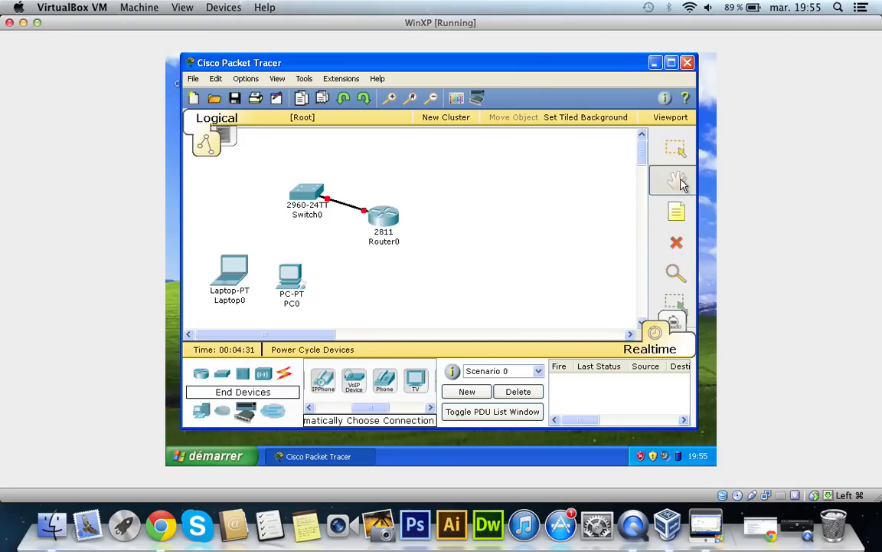
{"action": "left_click", "coordinate": [676, 211]}
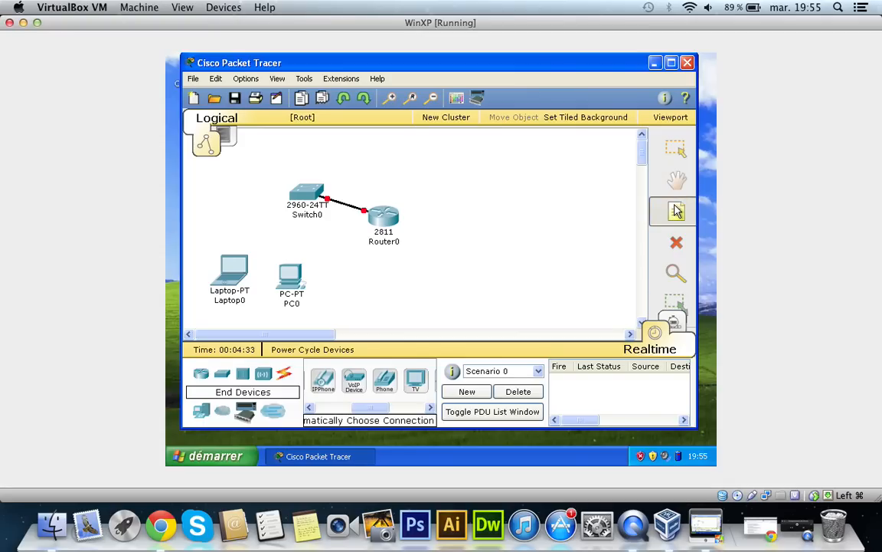
{"action": "left_click", "coordinate": [405, 208]}
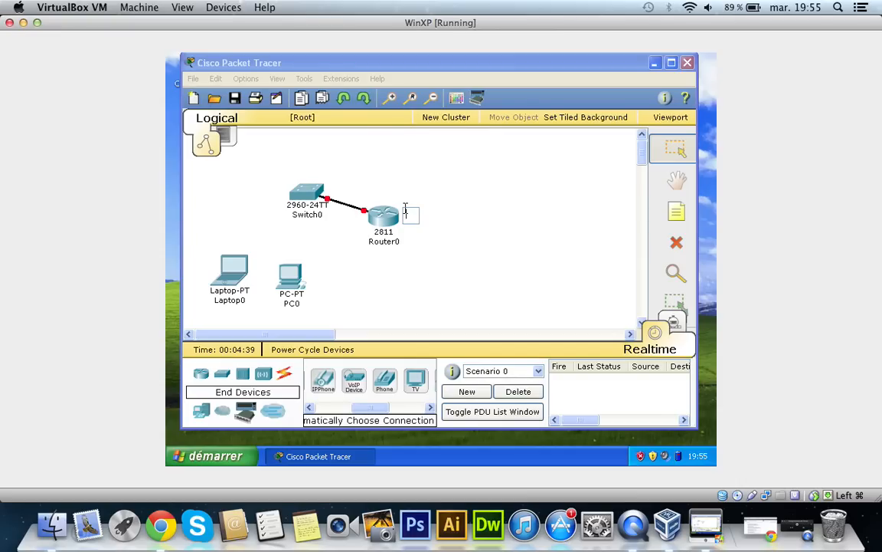
{"action": "type", "text": ".1"}
{"action": "key", "text": "Return"}
{"action": "left_click", "coordinate": [535, 239]}
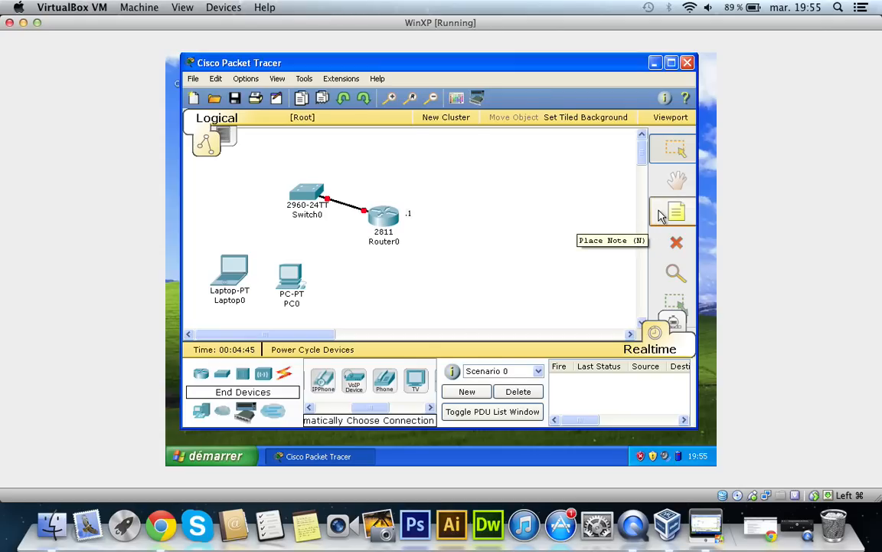
Step: Inspect the router to see which tables can be examined, and dismiss the list without opening any
{"action": "left_click", "coordinate": [677, 272]}
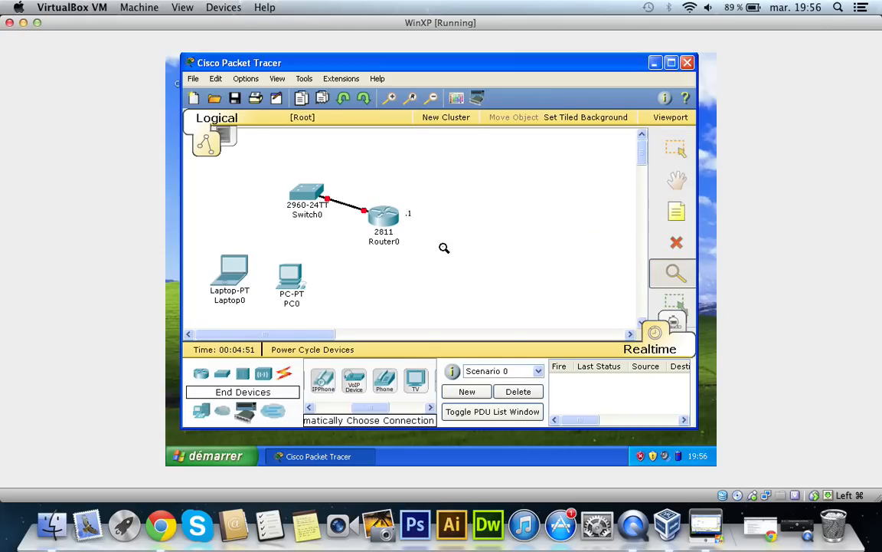
{"action": "left_click", "coordinate": [374, 211]}
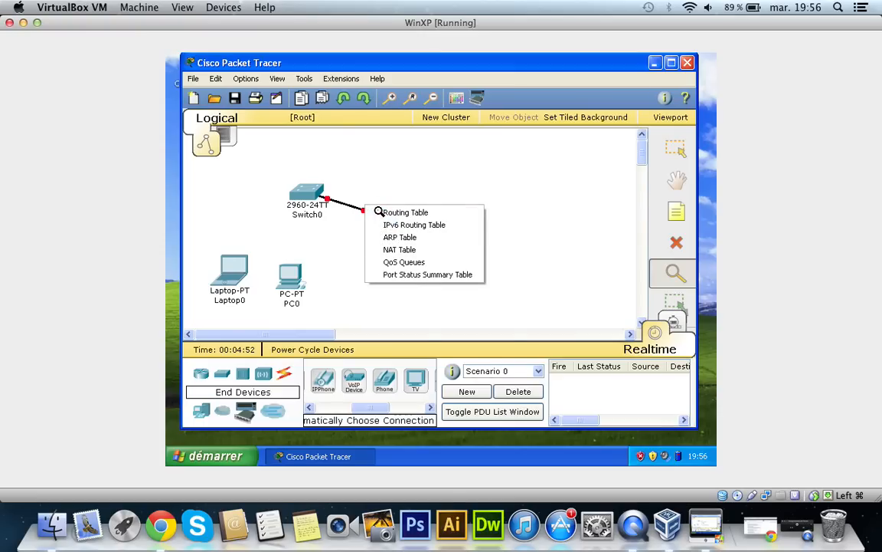
{"action": "left_click", "coordinate": [449, 179]}
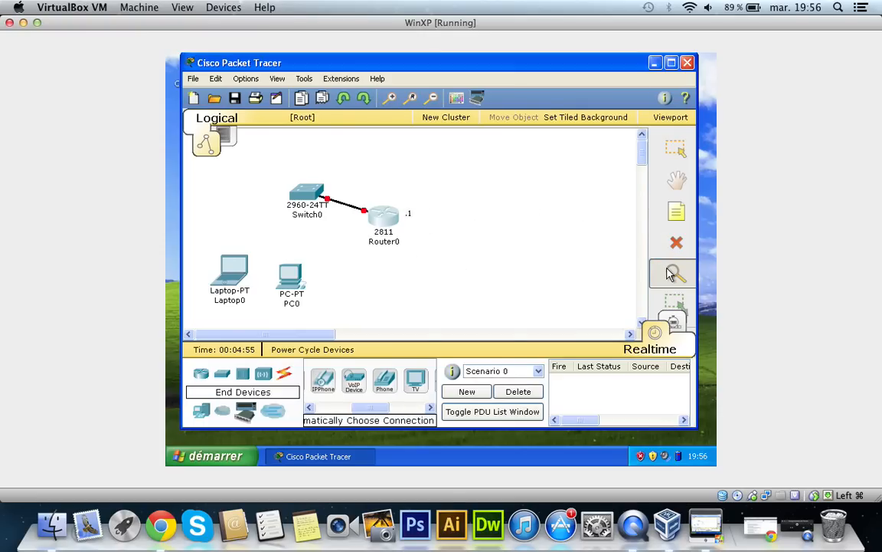
Step: Look at Simulation mode with its event list and play controls, and return to Realtime mode with all devices in view
{"action": "left_click", "coordinate": [675, 306]}
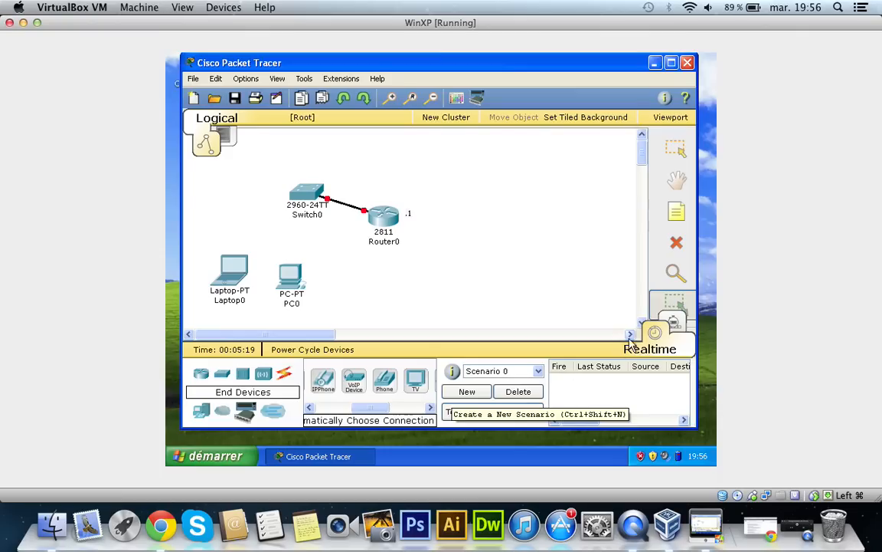
{"action": "left_click", "coordinate": [673, 325]}
{"action": "left_click", "coordinate": [656, 334]}
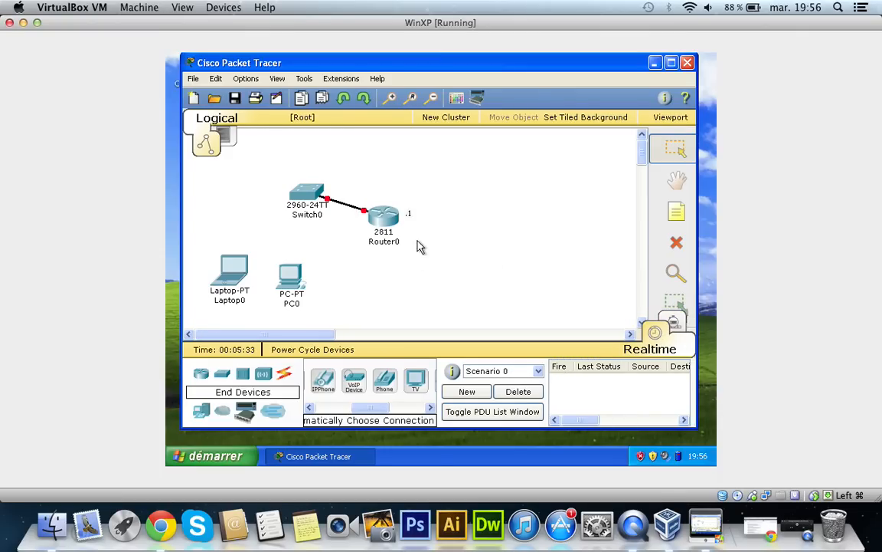
{"action": "mouse_move", "coordinate": [393, 220]}
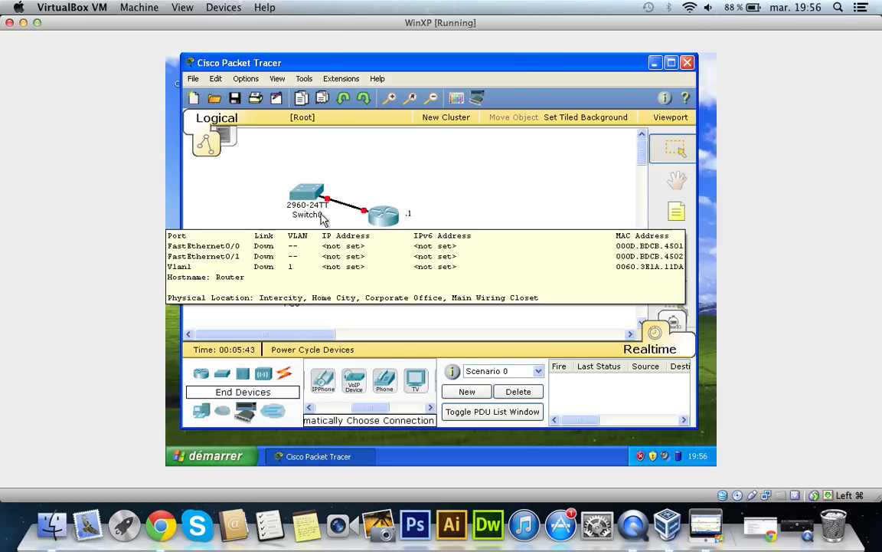
{"action": "left_click", "coordinate": [673, 320]}
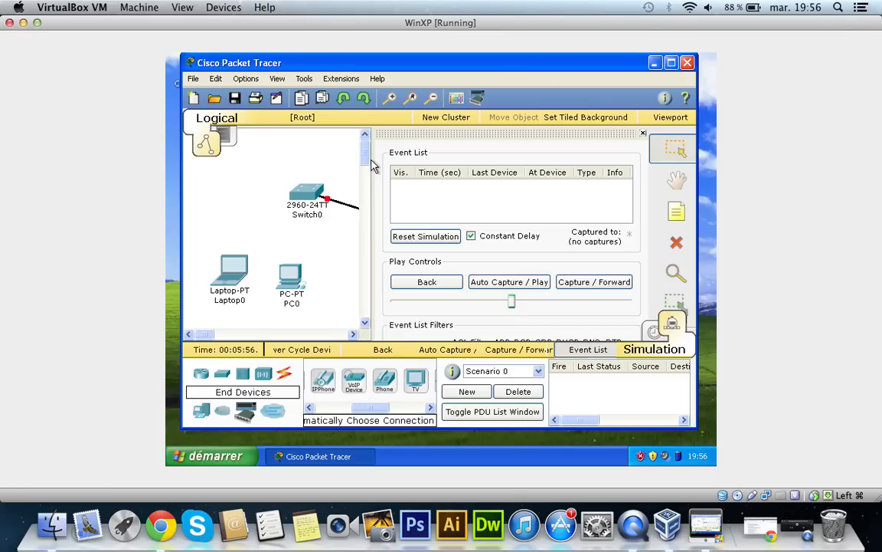
{"action": "left_click_drag", "start_coordinate": [373, 154], "coordinate": [569, 203]}
{"action": "mouse_move", "coordinate": [200, 334]}
{"action": "left_mouse_down"}
{"action": "mouse_move", "coordinate": [242, 335]}
{"action": "mouse_move", "coordinate": [210, 334]}
{"action": "left_mouse_up"}
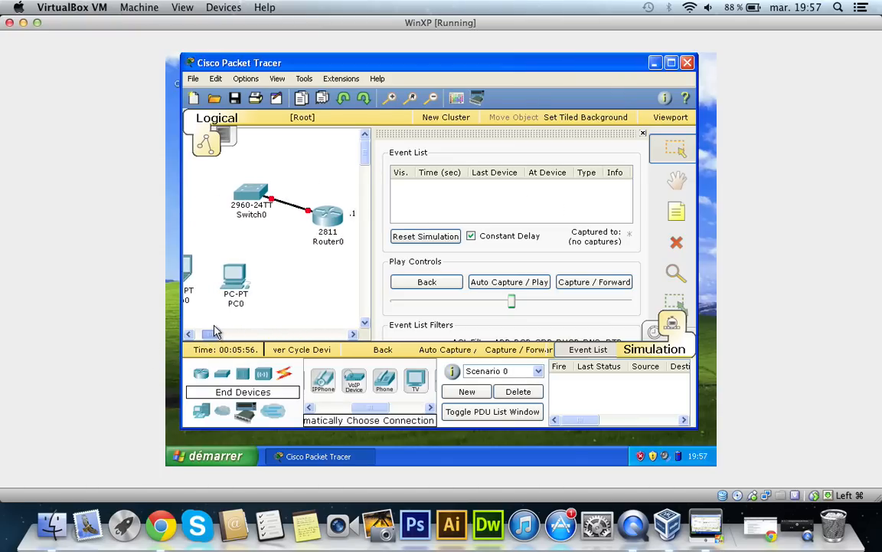
{"action": "left_click", "coordinate": [657, 330]}
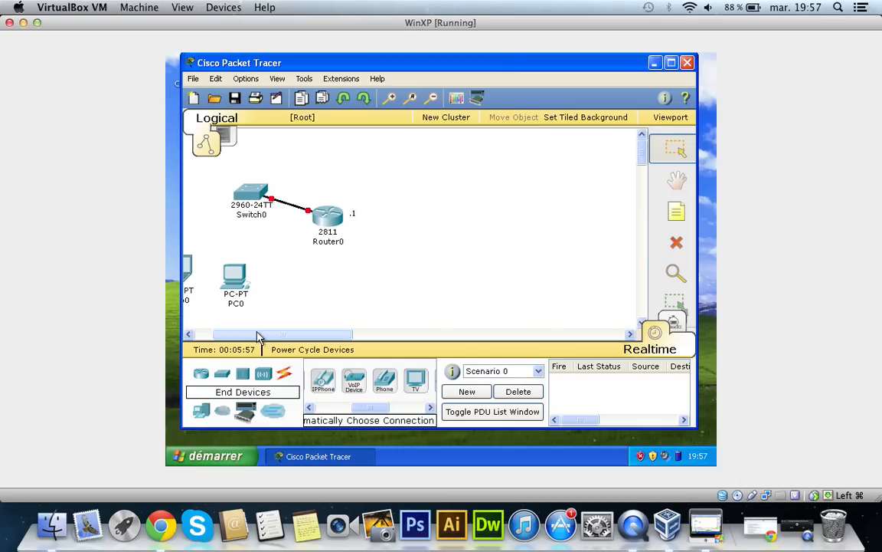
{"action": "left_click_drag", "start_coordinate": [258, 335], "coordinate": [238, 332]}
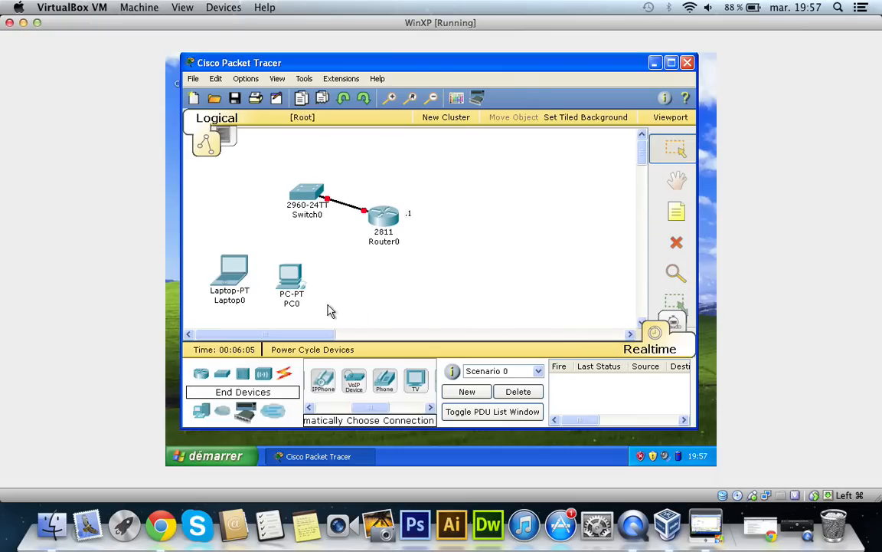
Step: Examine the laptop's Physical, Config and Desktop pages, including its IP Configuration form, without changing any settings
{"action": "left_click", "coordinate": [235, 267]}
{"action": "left_click", "coordinate": [238, 270]}
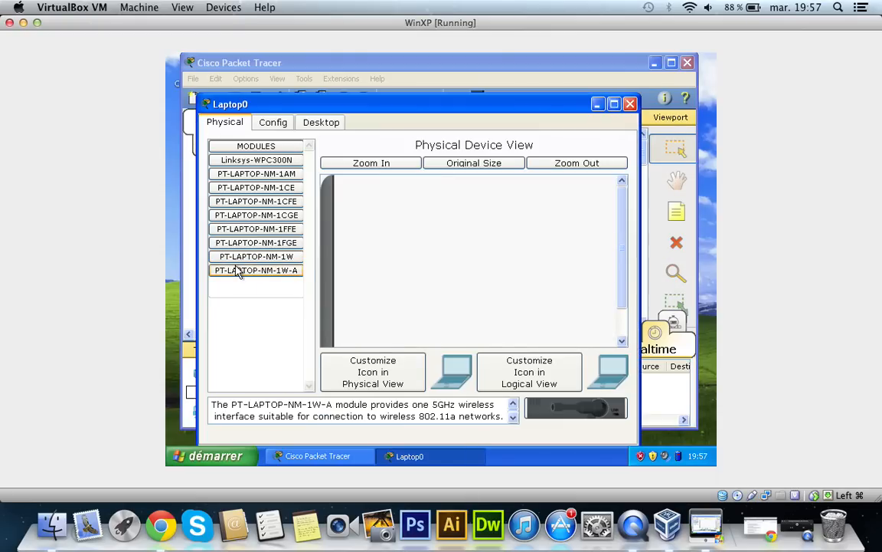
{"action": "left_click", "coordinate": [275, 125]}
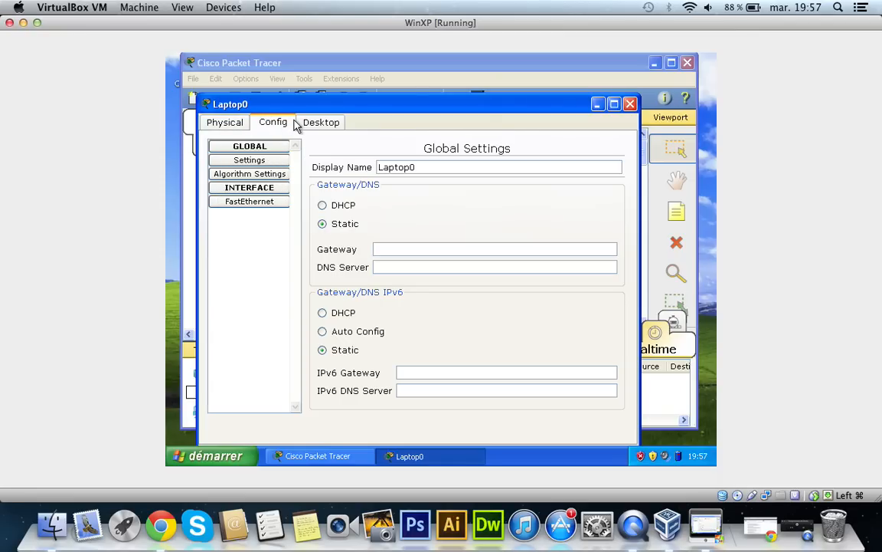
{"action": "left_click", "coordinate": [325, 121]}
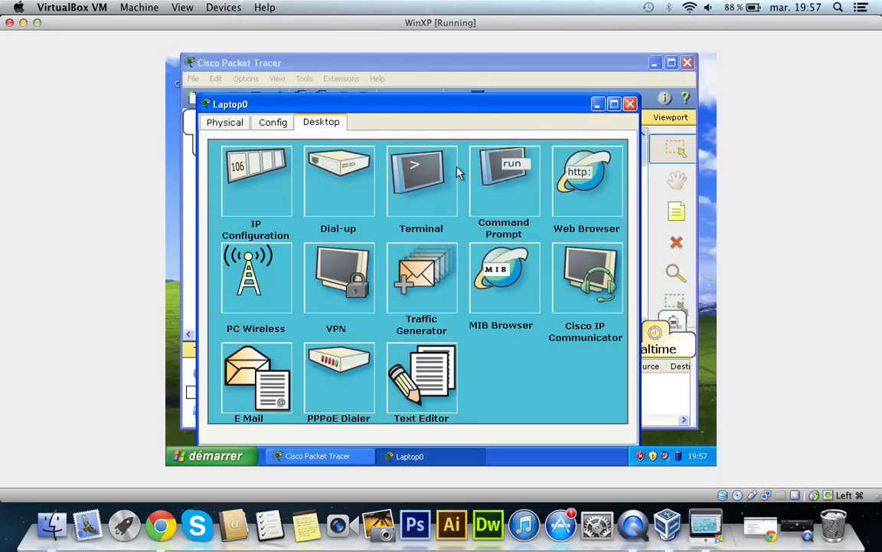
{"action": "left_click", "coordinate": [265, 188]}
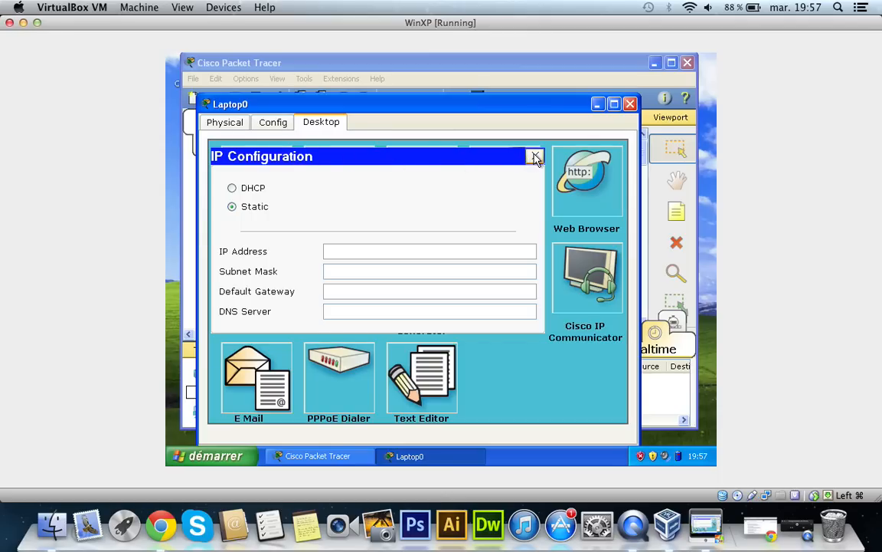
{"action": "left_click", "coordinate": [535, 157]}
{"action": "left_click", "coordinate": [276, 191]}
{"action": "left_click", "coordinate": [534, 158]}
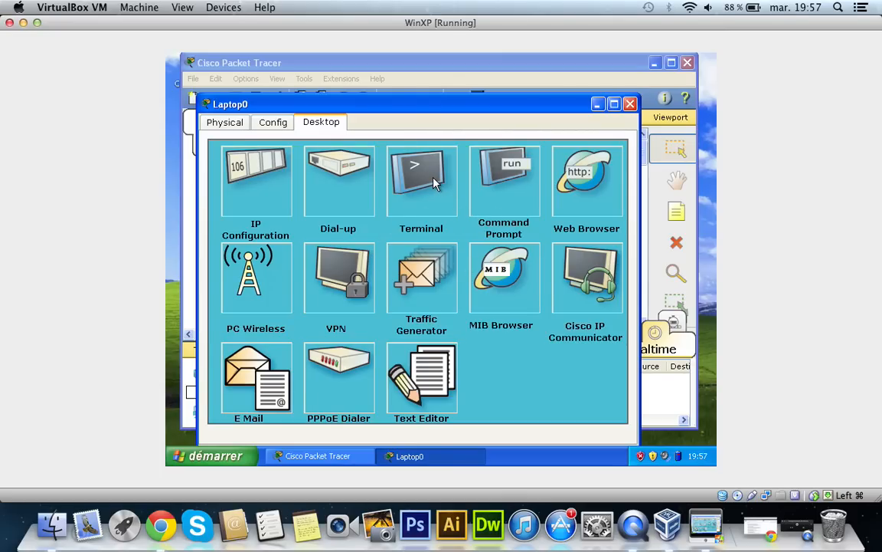
Step: View the laptop's Terminal using the default port configuration and its Command Prompt, closing each one
{"action": "left_click", "coordinate": [390, 161]}
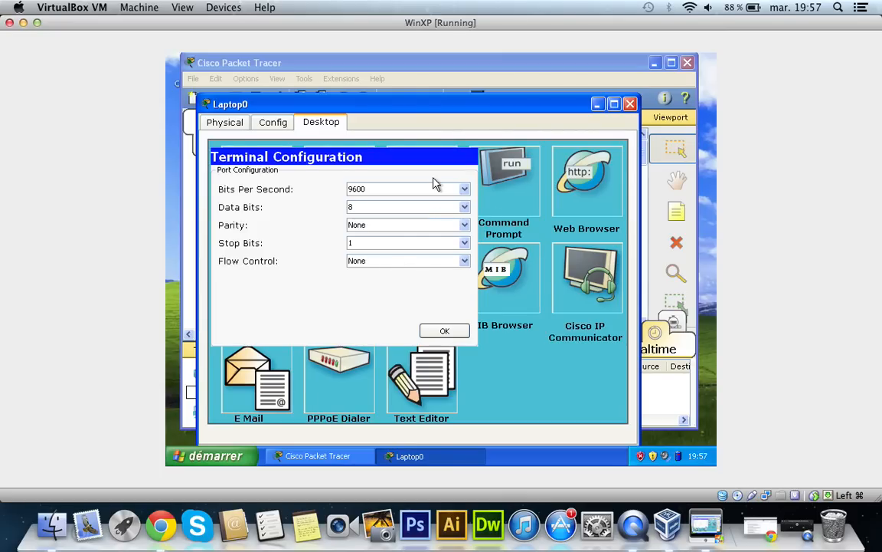
{"action": "left_click", "coordinate": [444, 331]}
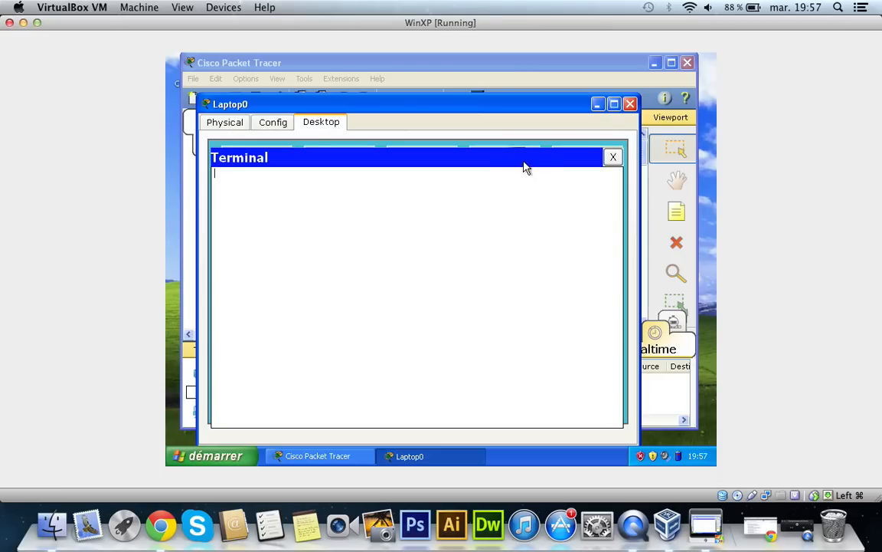
{"action": "left_click", "coordinate": [613, 157]}
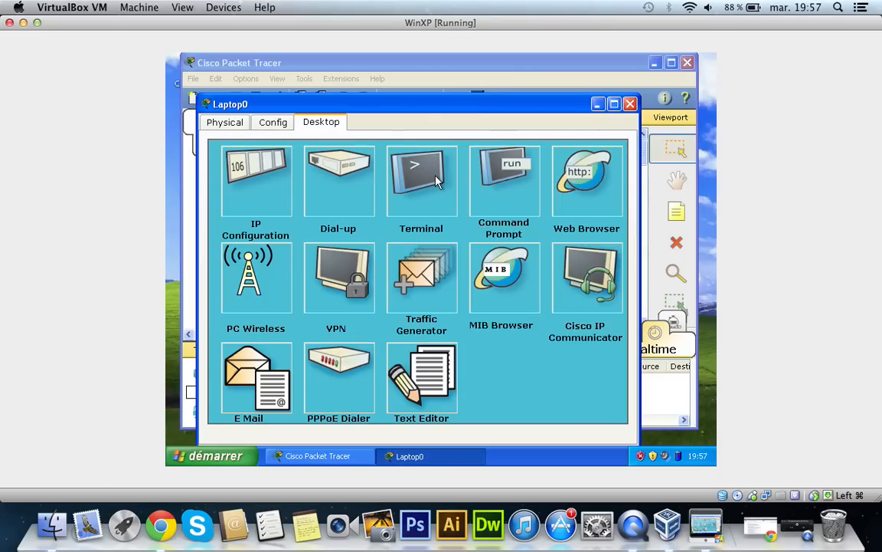
{"action": "left_click", "coordinate": [500, 169]}
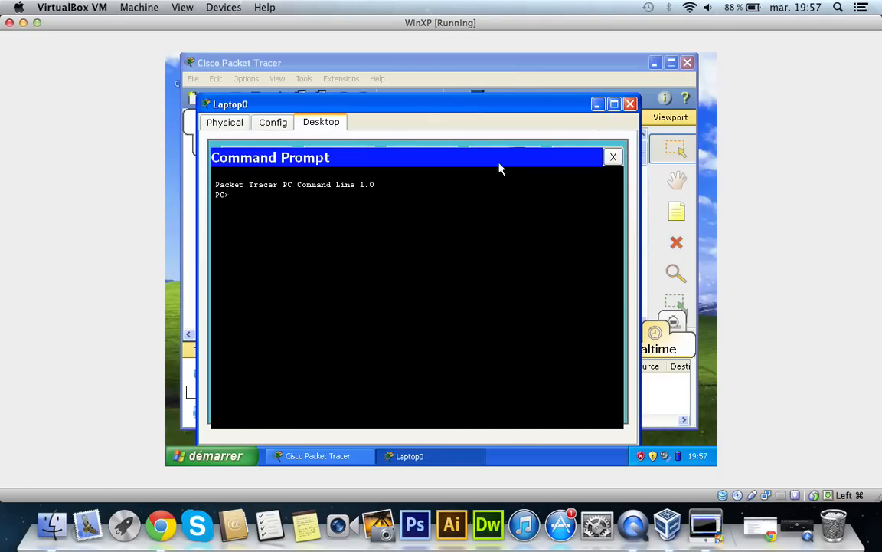
{"action": "left_click", "coordinate": [613, 157]}
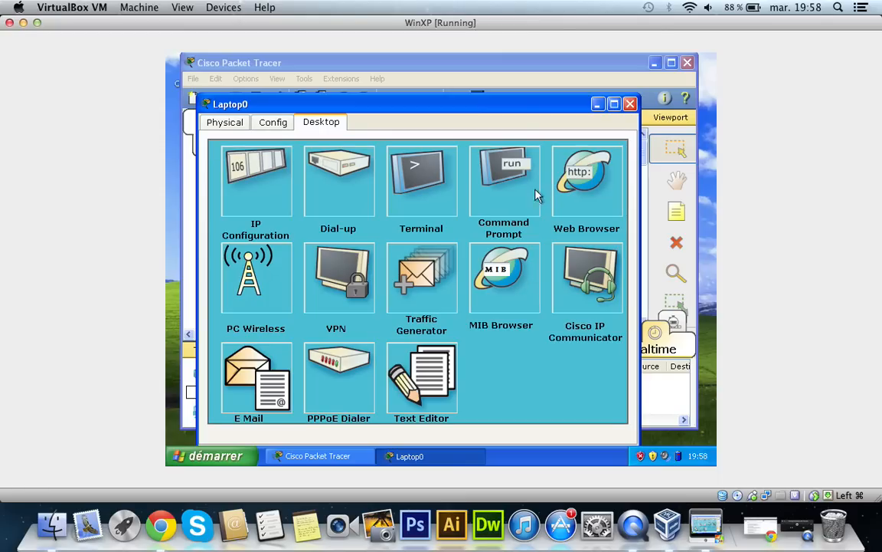
Step: Review the laptop's global configuration page, collapse the Global group and close the laptop's window
{"action": "left_click", "coordinate": [270, 125]}
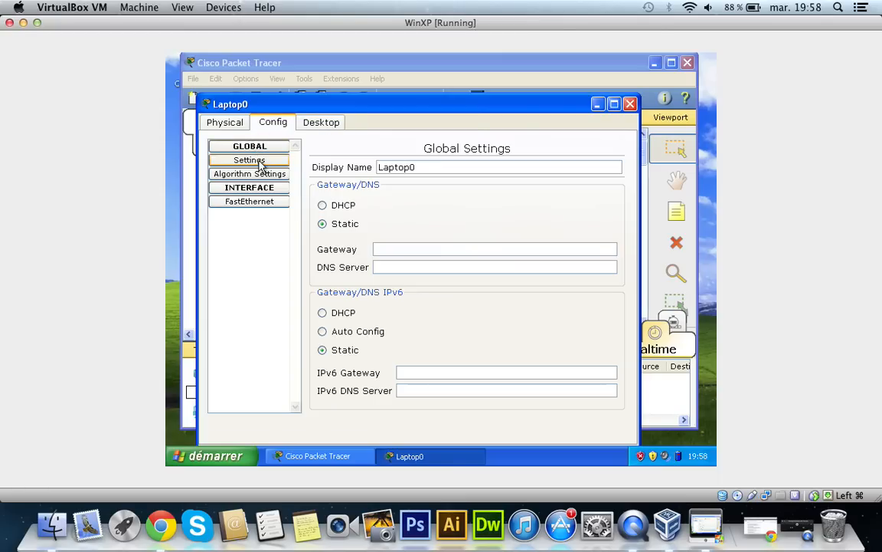
{"action": "left_click", "coordinate": [250, 146]}
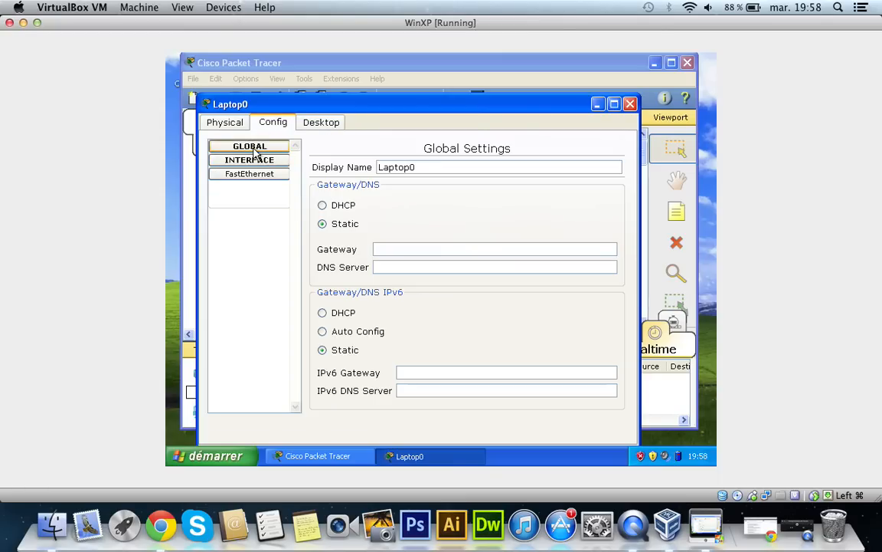
{"action": "left_click", "coordinate": [631, 108]}
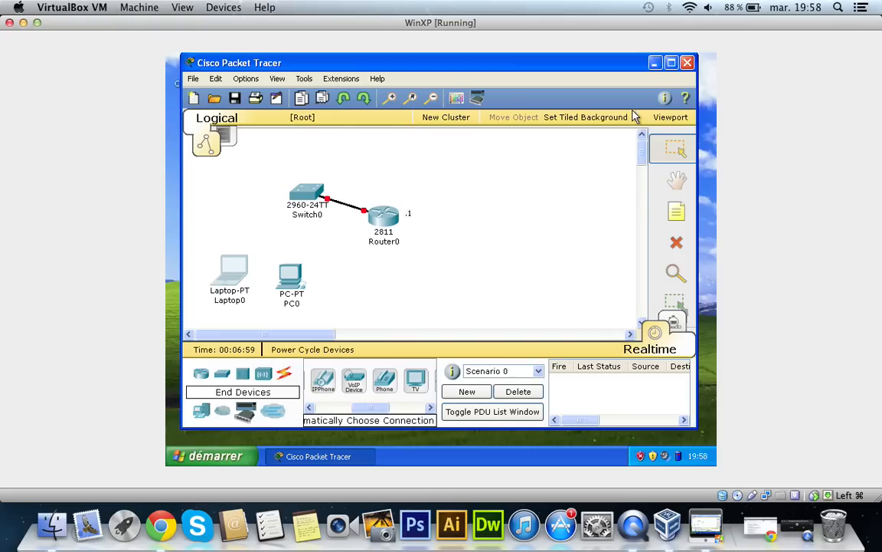
Step: Start a session in the switch's IOS command line interface
{"action": "left_click", "coordinate": [311, 187]}
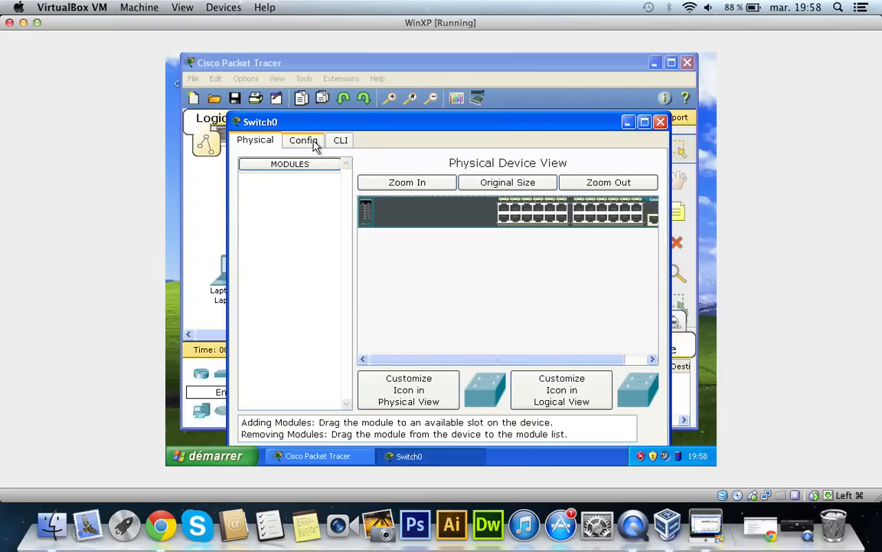
{"action": "left_click", "coordinate": [334, 144]}
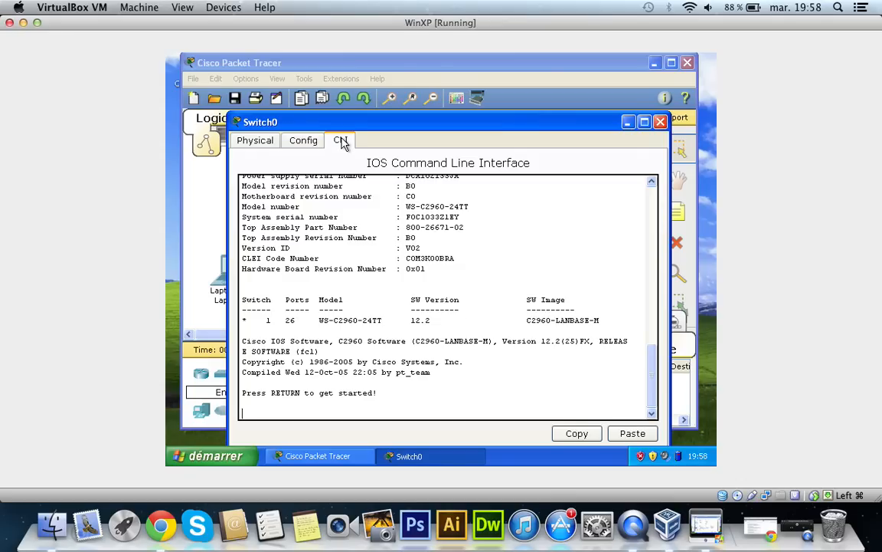
{"action": "key", "text": "Return"}
{"action": "key", "text": "Return"}
{"action": "key", "text": "Return"}
{"action": "key", "text": "Return"}
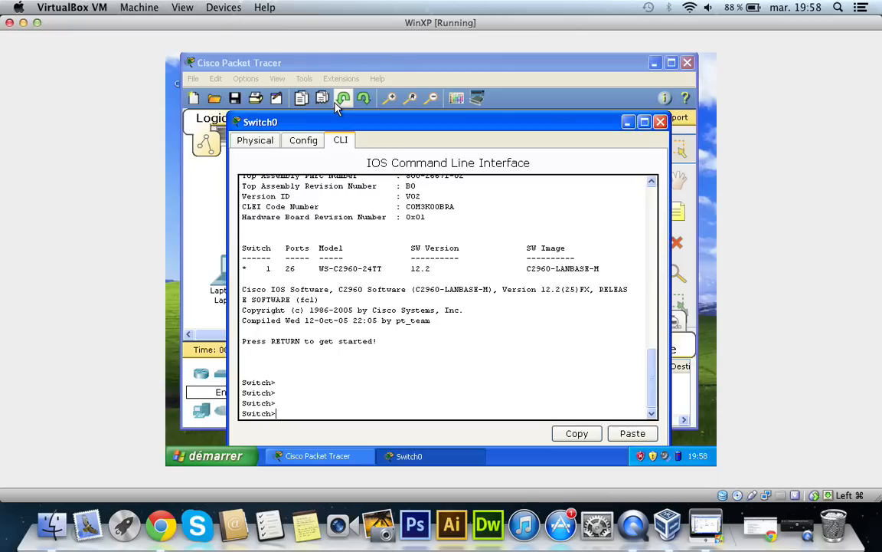
Step: Review the switch's global configuration settings and interface list, and close the switch's window
{"action": "left_click", "coordinate": [298, 145]}
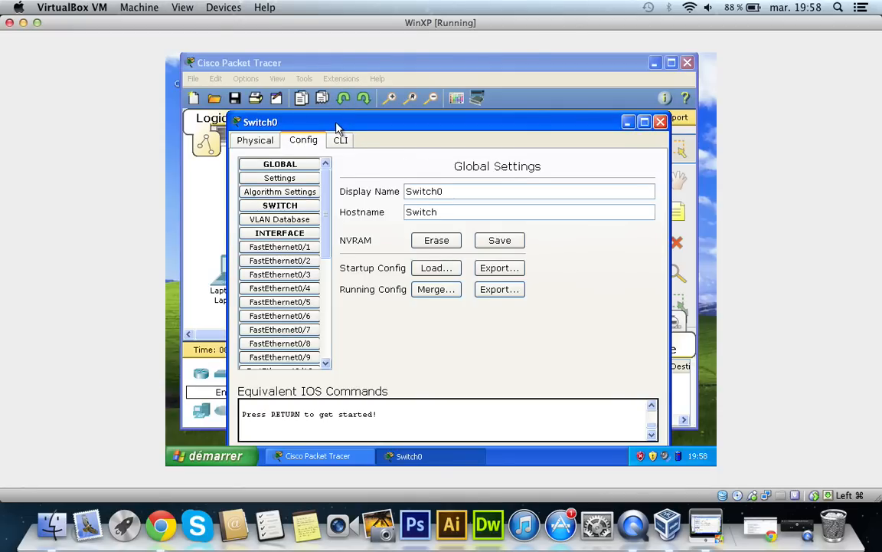
{"action": "left_click_drag", "start_coordinate": [338, 126], "coordinate": [365, 71]}
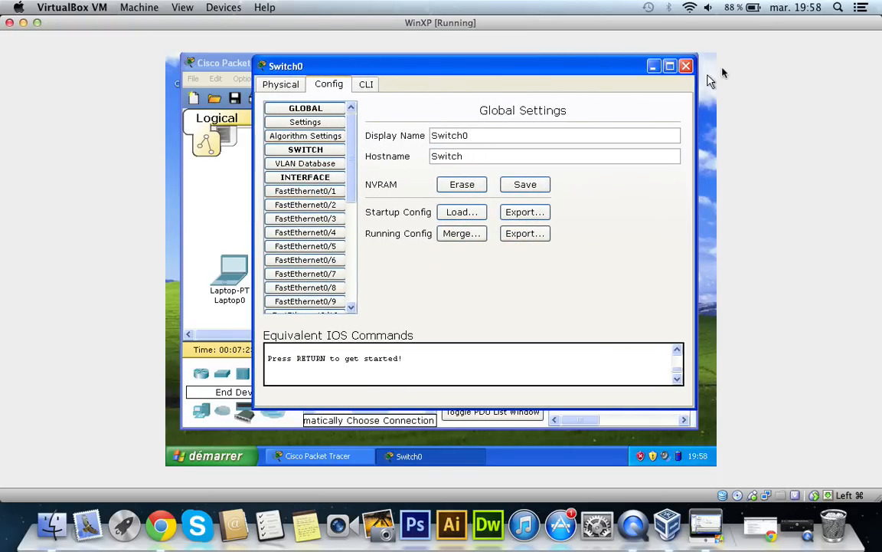
{"action": "left_click", "coordinate": [686, 66]}
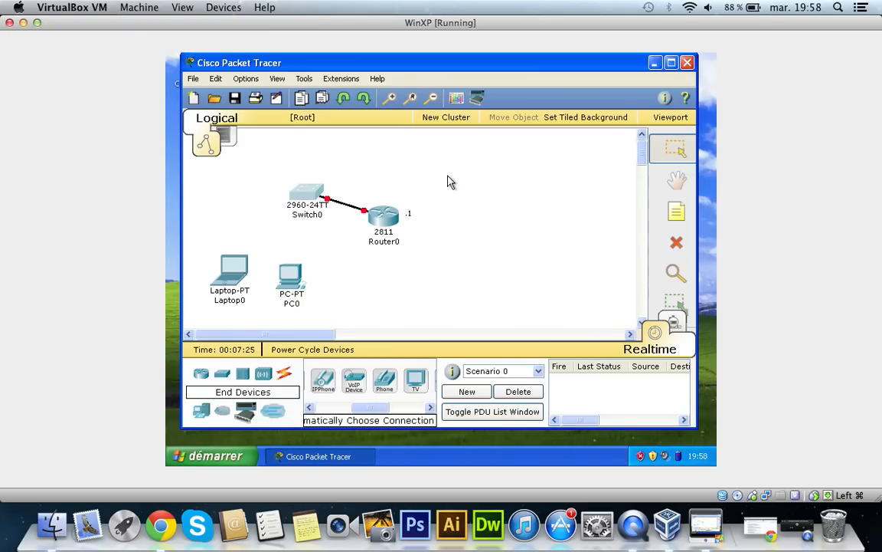
Step: Open the router's IOS command line interface and answer "no" to the configuration dialog to start a session
{"action": "left_click", "coordinate": [372, 220]}
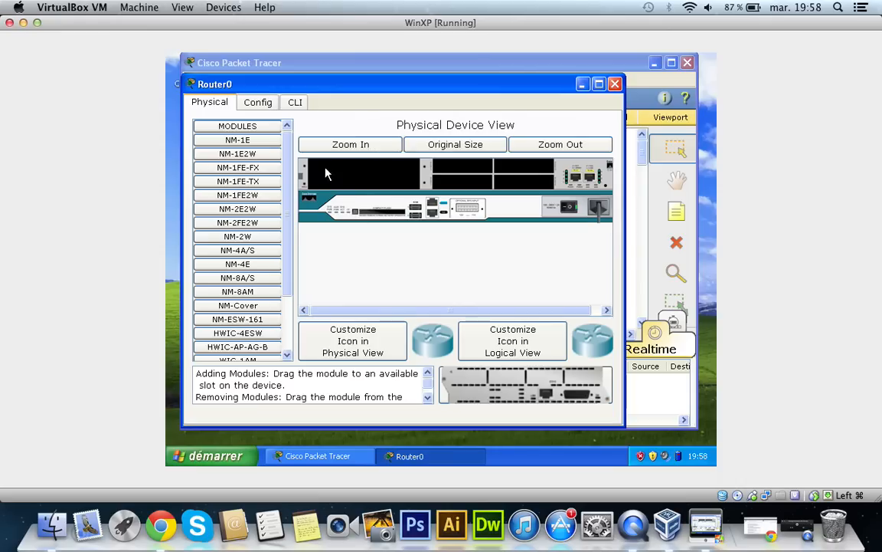
{"action": "left_click", "coordinate": [295, 103]}
{"action": "key", "text": "Return"}
{"action": "key", "text": "Return"}
{"action": "key", "text": "Return"}
{"action": "key", "text": "Return"}
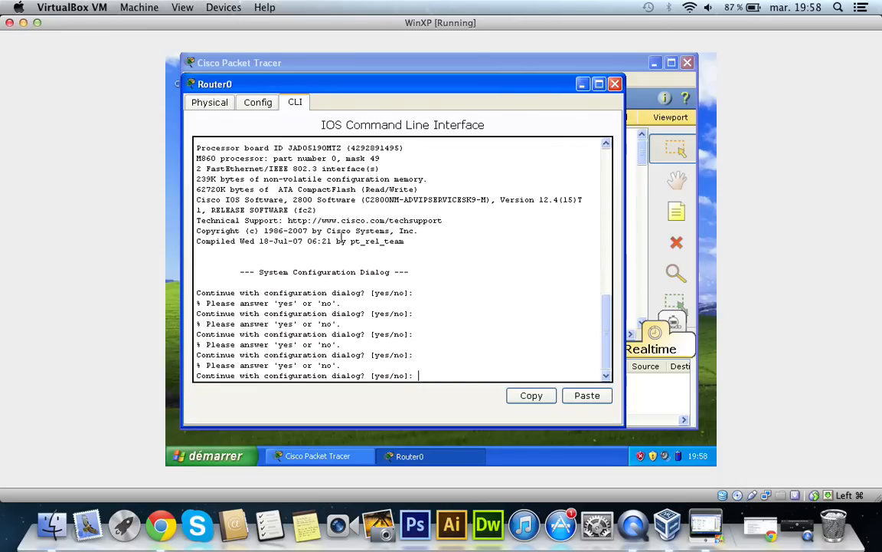
{"action": "type", "text": "NO"}
{"action": "key", "text": "BackSpace"}
{"action": "key", "text": "BackSpace"}
{"action": "type", "text": "no"}
{"action": "key", "text": "Return"}
{"action": "key", "text": "Return"}
{"action": "key", "text": "Return"}
{"action": "key", "text": "Return"}
{"action": "key", "text": "Return"}
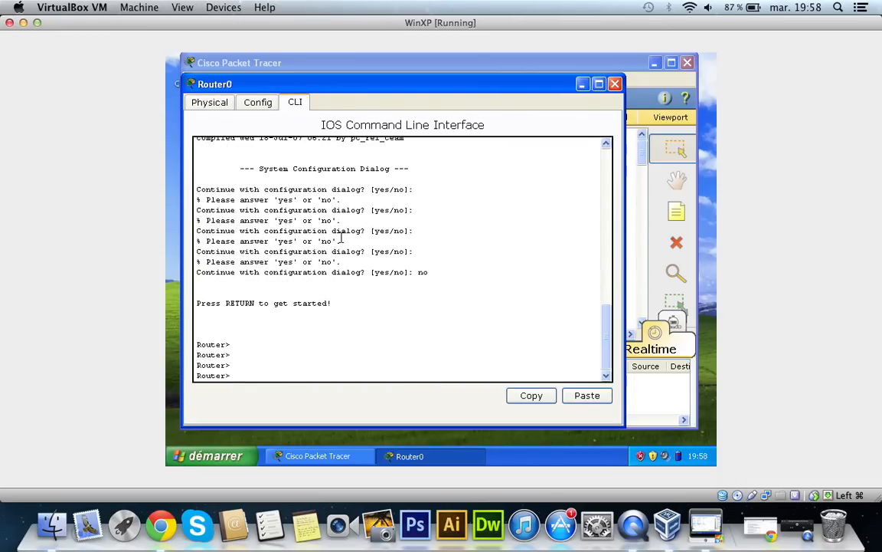
Step: Review the router's global configuration settings and close the router's window
{"action": "left_click", "coordinate": [355, 305]}
{"action": "left_click", "coordinate": [251, 358]}
{"action": "left_click", "coordinate": [252, 346]}
{"action": "left_click", "coordinate": [252, 366]}
{"action": "left_click", "coordinate": [258, 104]}
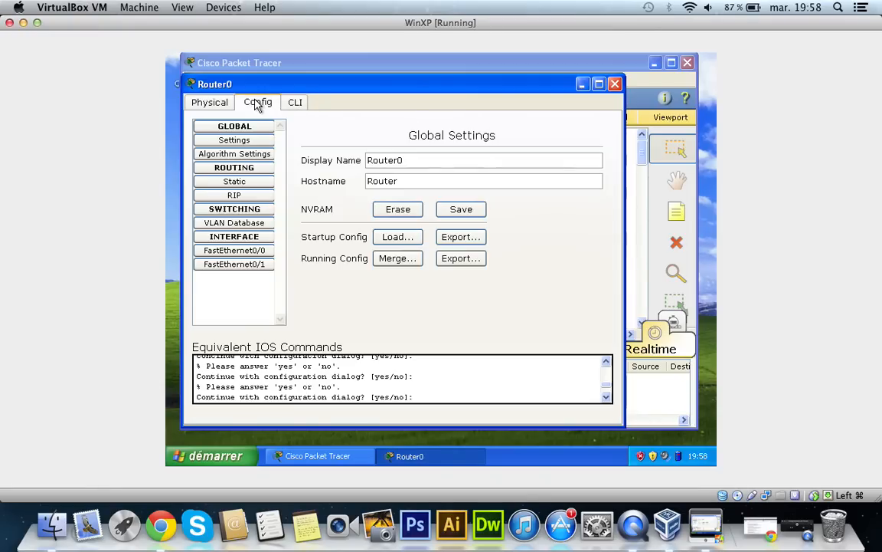
{"action": "left_click", "coordinate": [616, 85]}
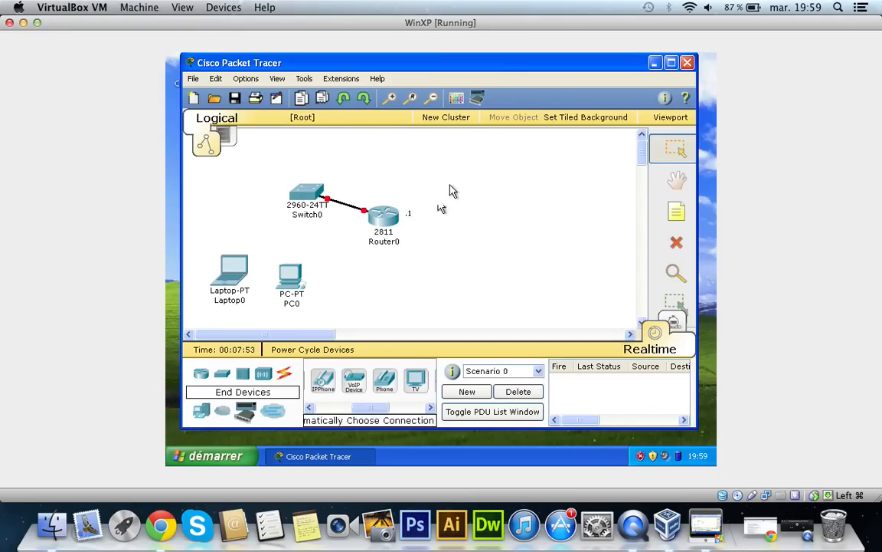
Step: Bring the generic models at the start of the End Devices list into view
{"action": "left_click_drag", "start_coordinate": [364, 407], "coordinate": [322, 407]}
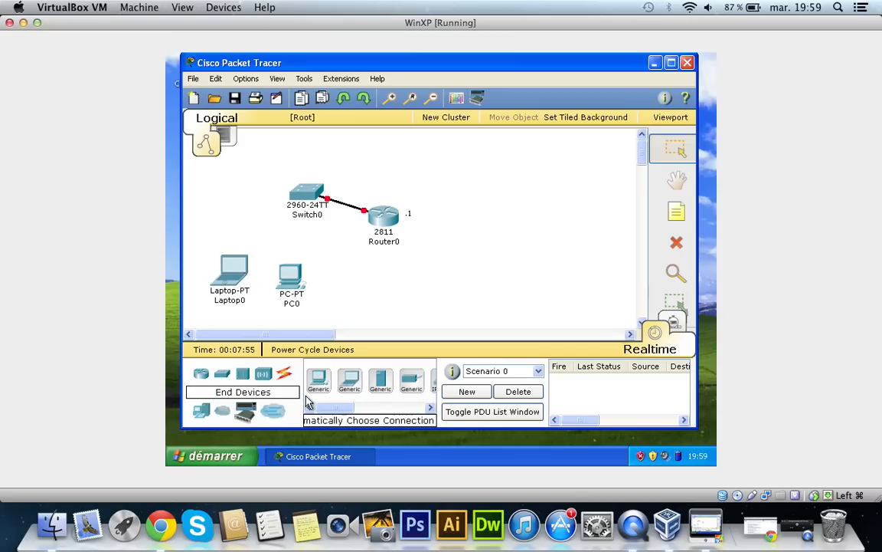